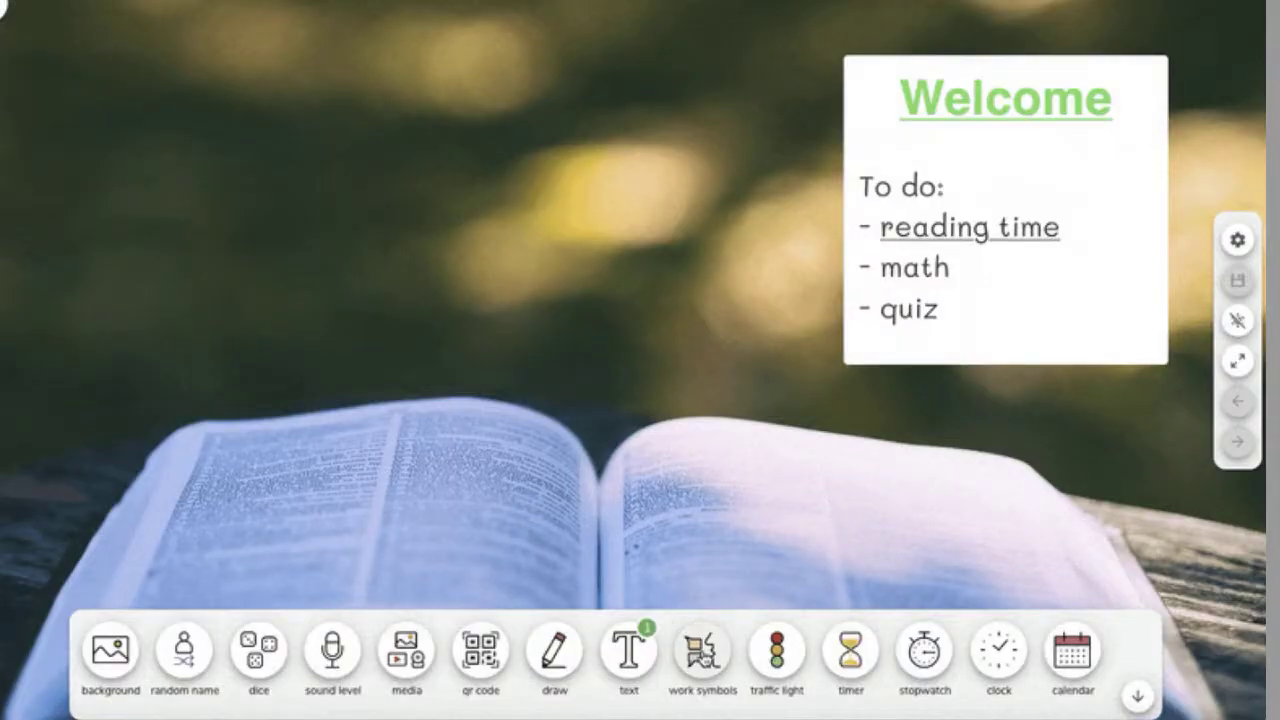
Add a silence work symbol at the top left and a 10:00 timer over the Welcome note
click(702, 650)
drag(614, 528, 286, 192)
click(507, 308)
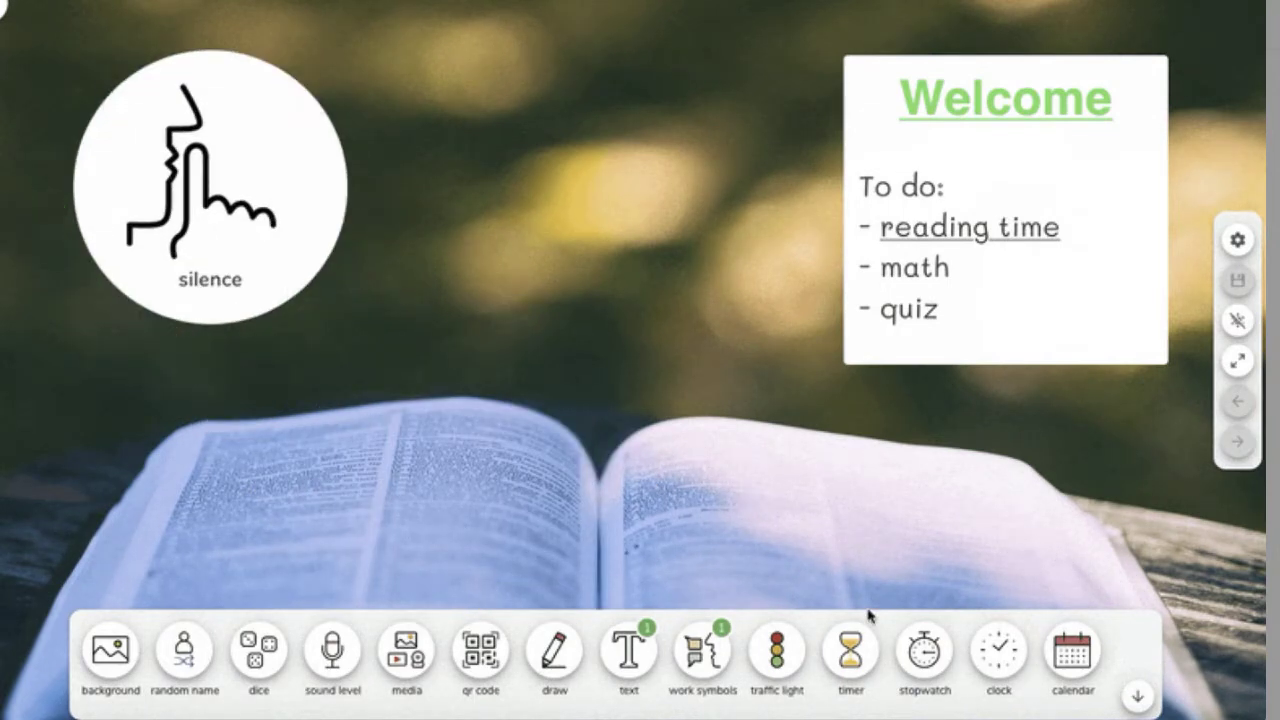
click(852, 650)
drag(974, 552, 751, 251)
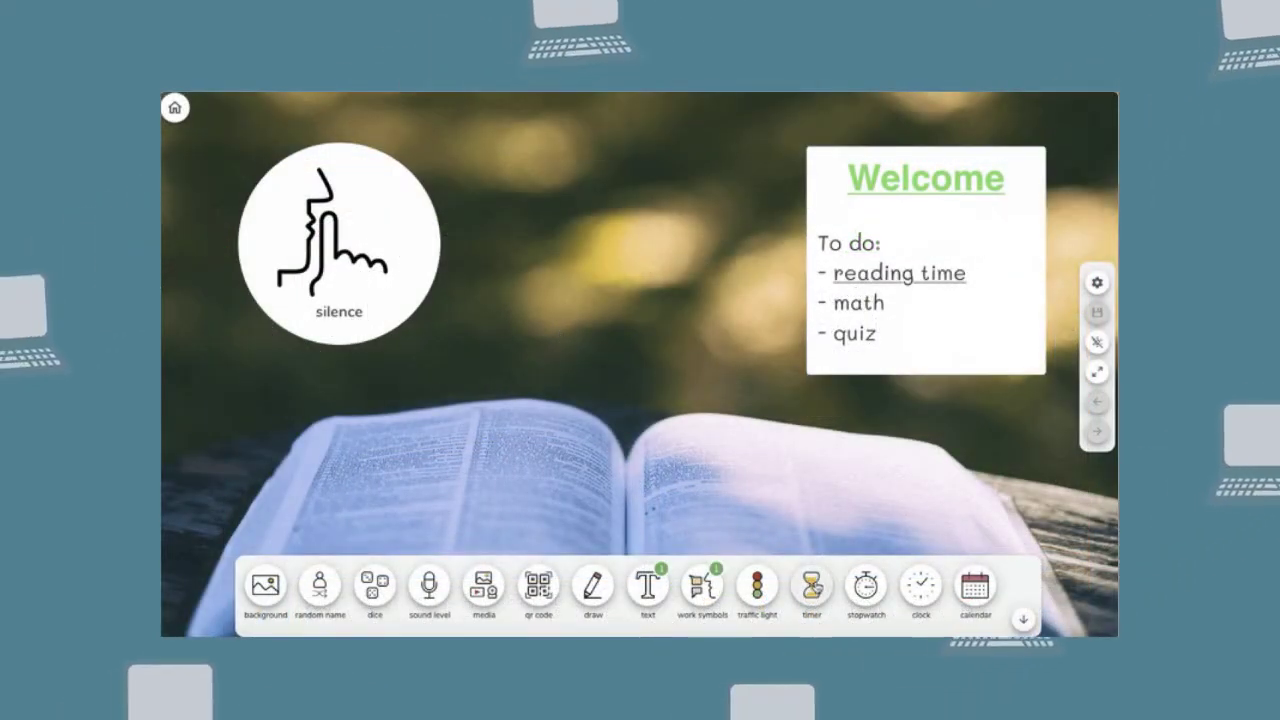
Add a 10:00 countdown timer and place it on top of the Welcome note
click(811, 585)
drag(792, 387, 638, 198)
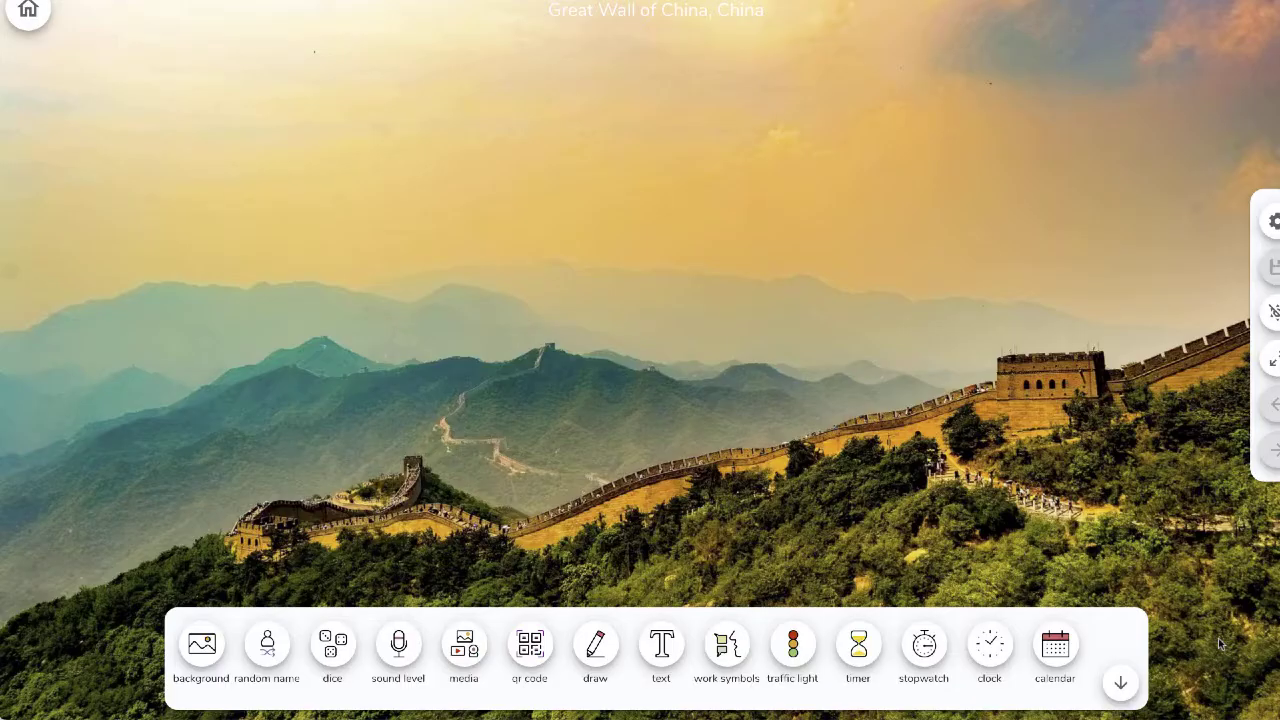
Try the grass-and-water animation as the background, then switch to the campfire animation
click(203, 645)
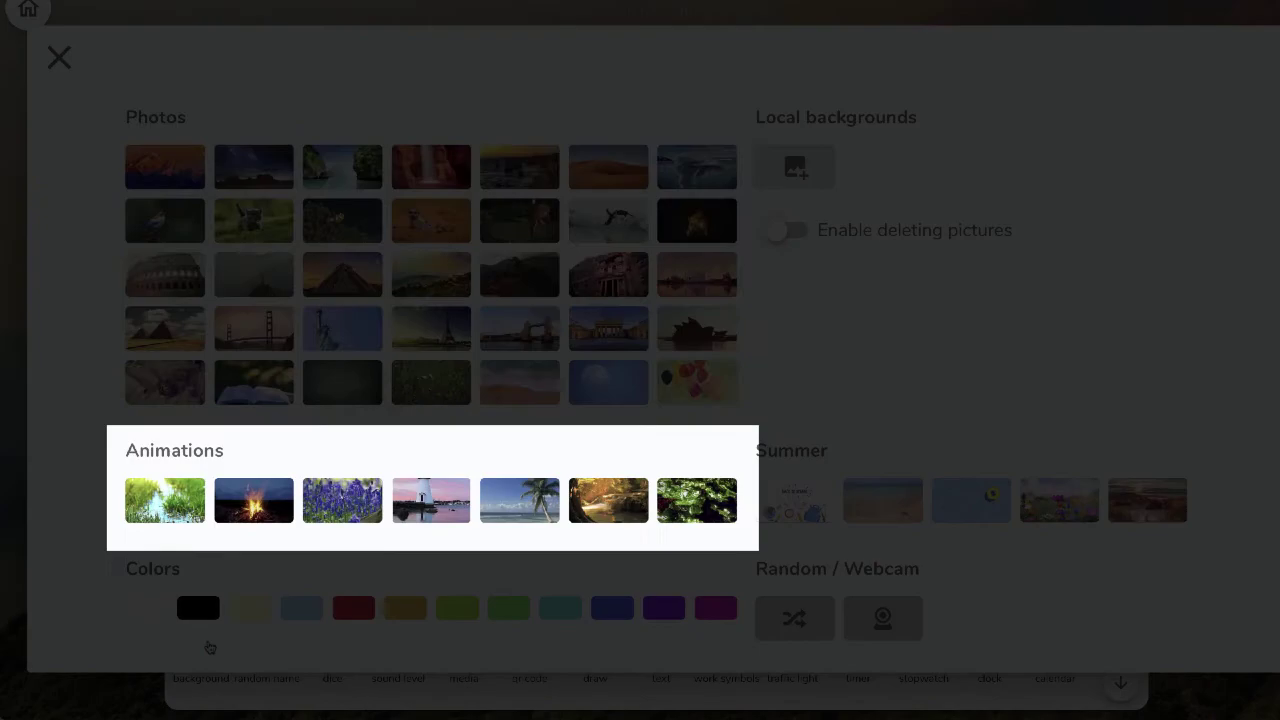
click(184, 498)
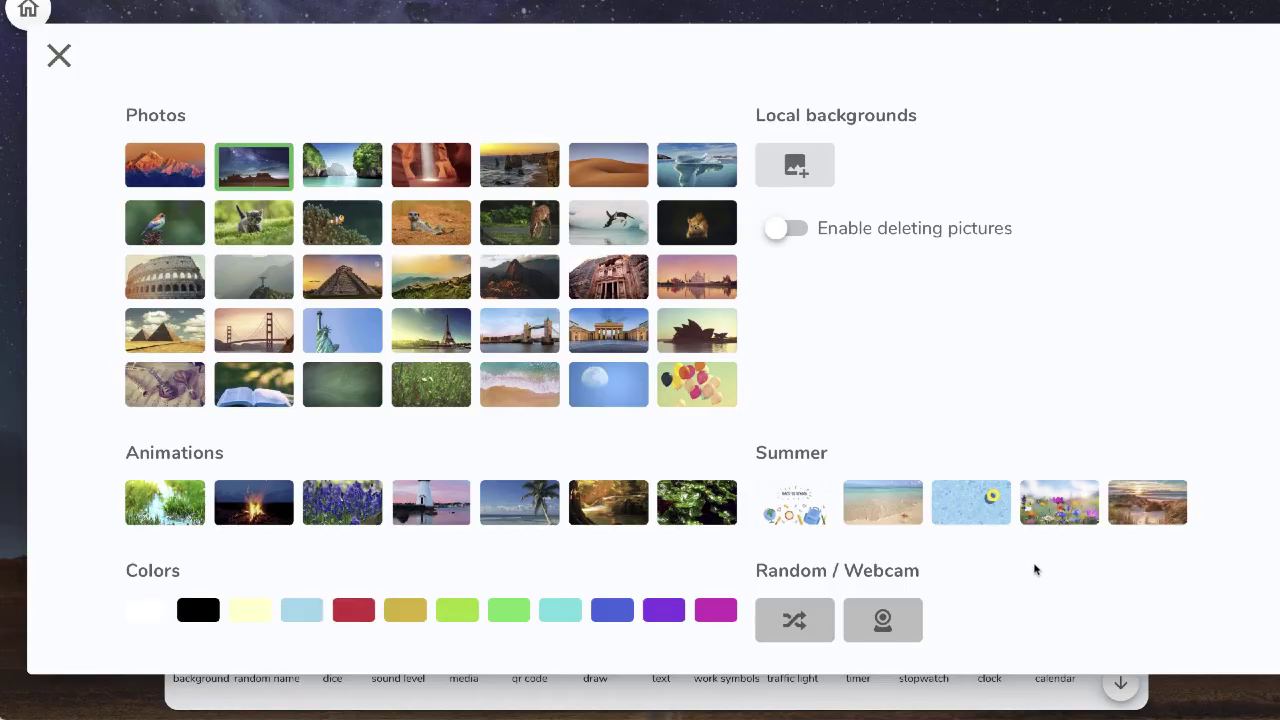
click(253, 502)
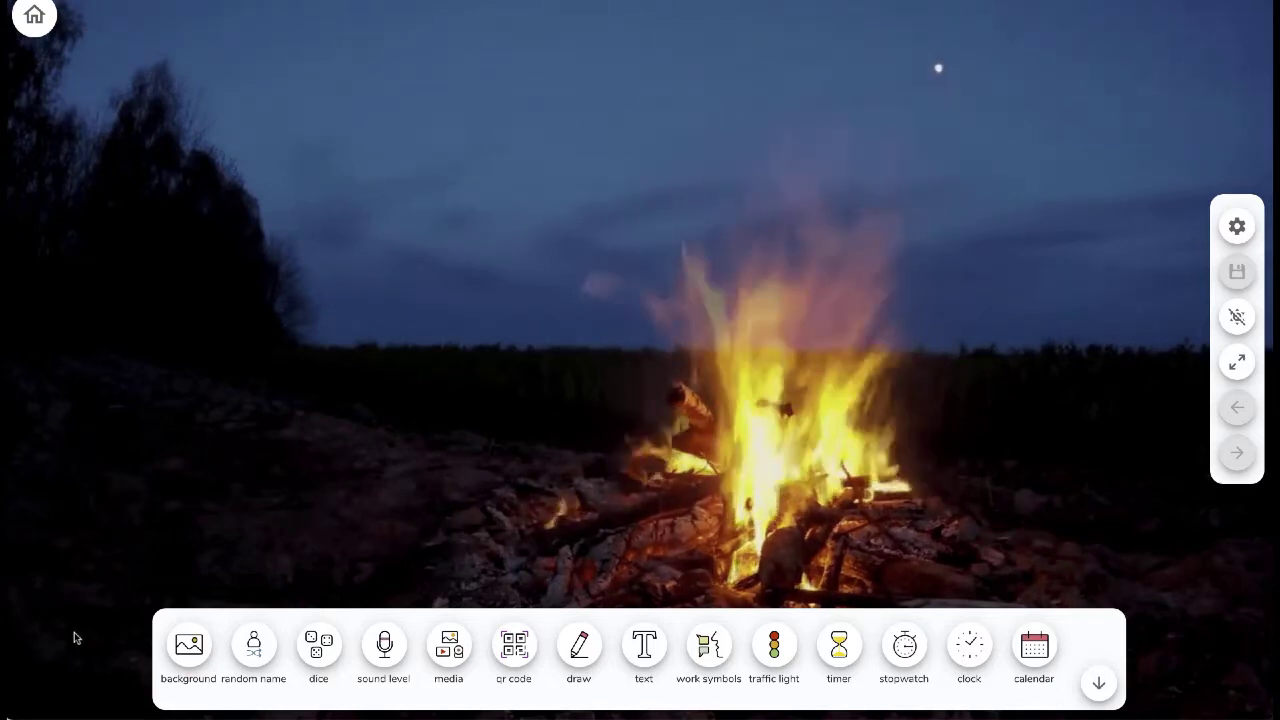
Add a traffic light and cycle it through red and yellow to green
click(784, 640)
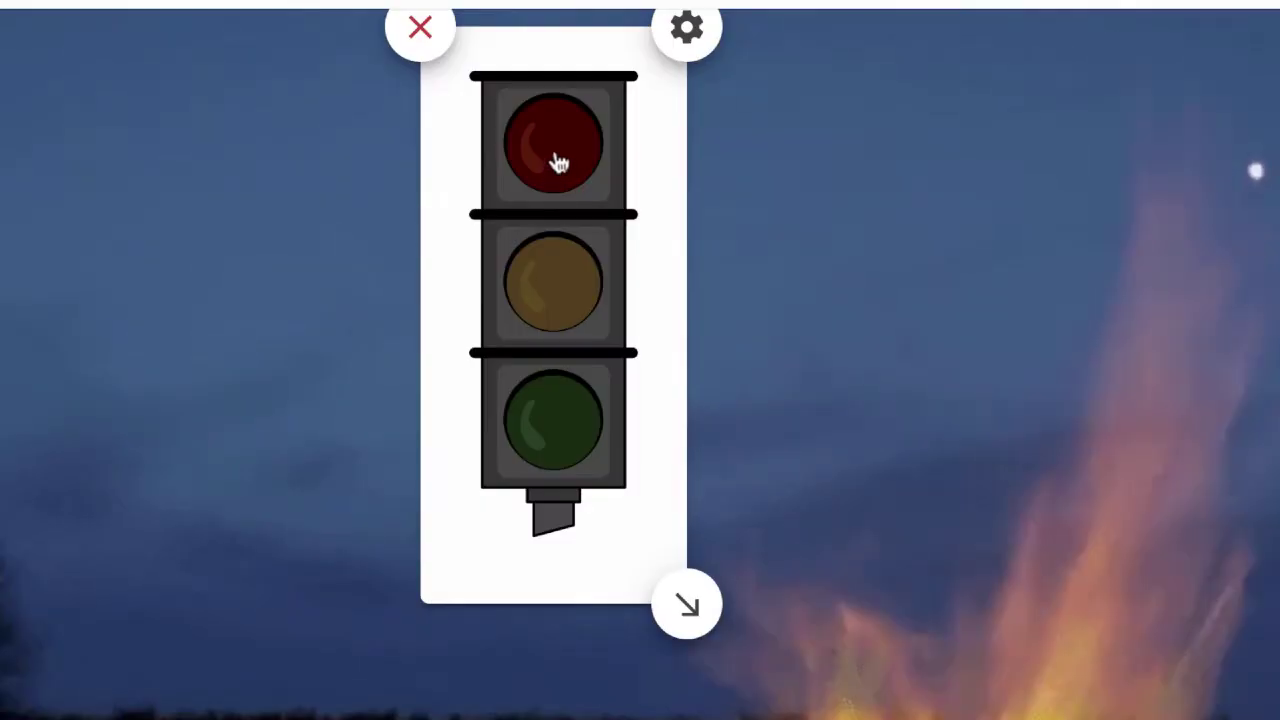
click(583, 64)
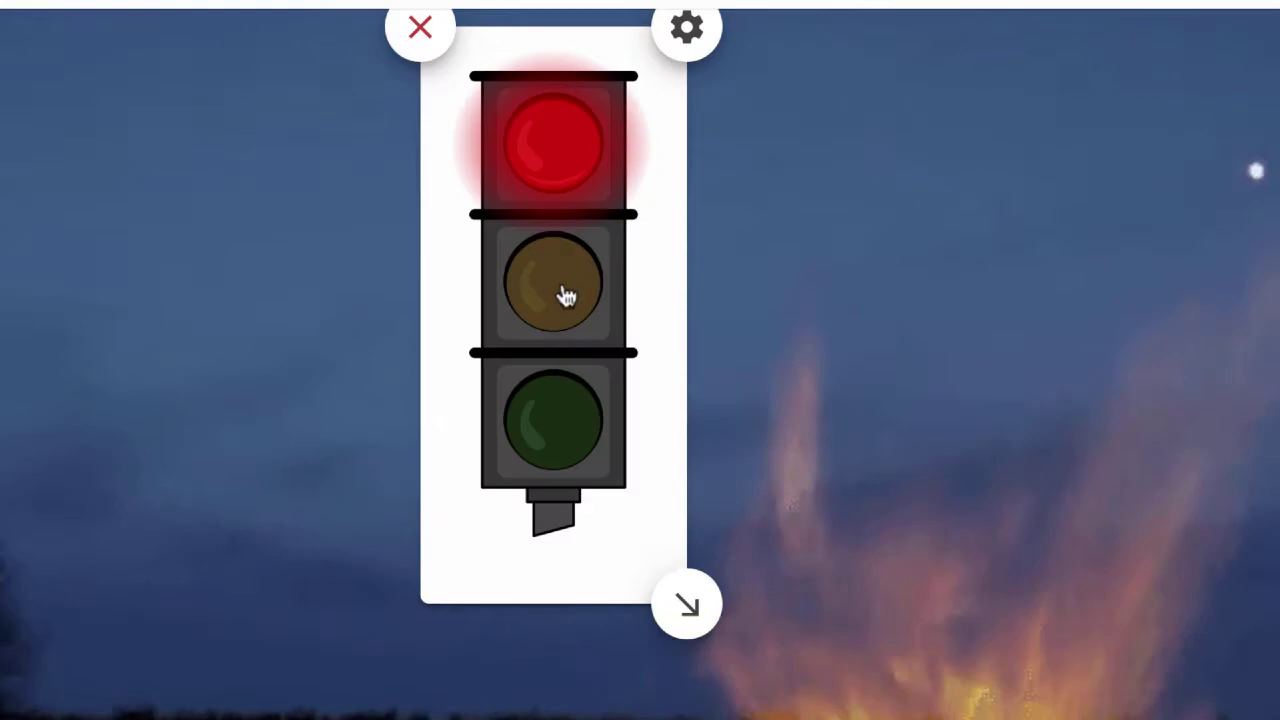
click(564, 297)
click(571, 410)
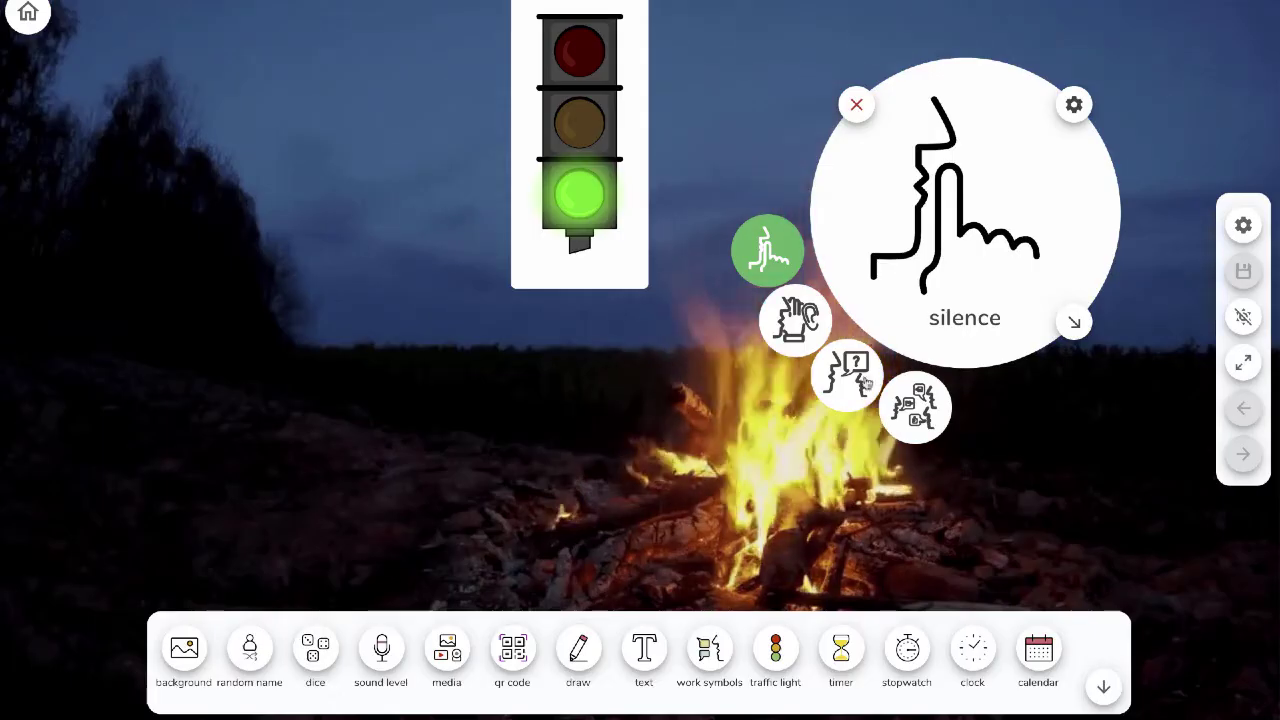
Set the work symbol to work together and start a running stopwatch
click(798, 322)
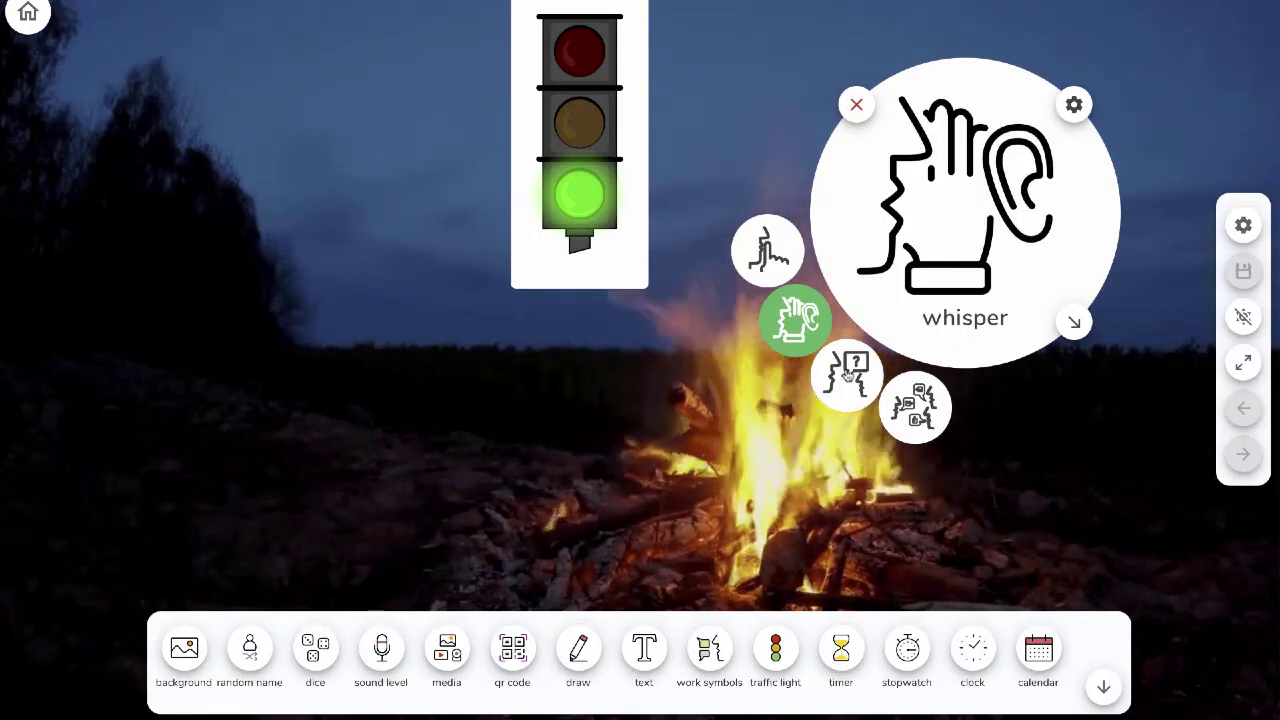
click(848, 374)
click(914, 406)
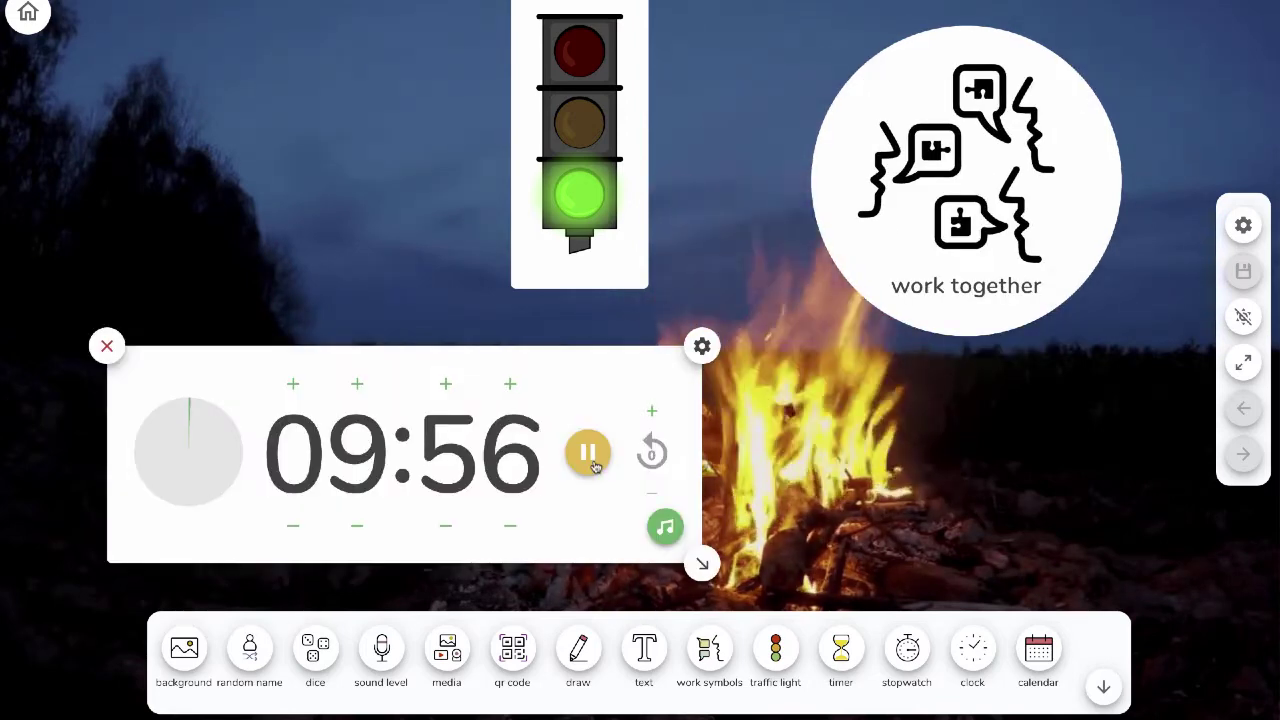
click(712, 560)
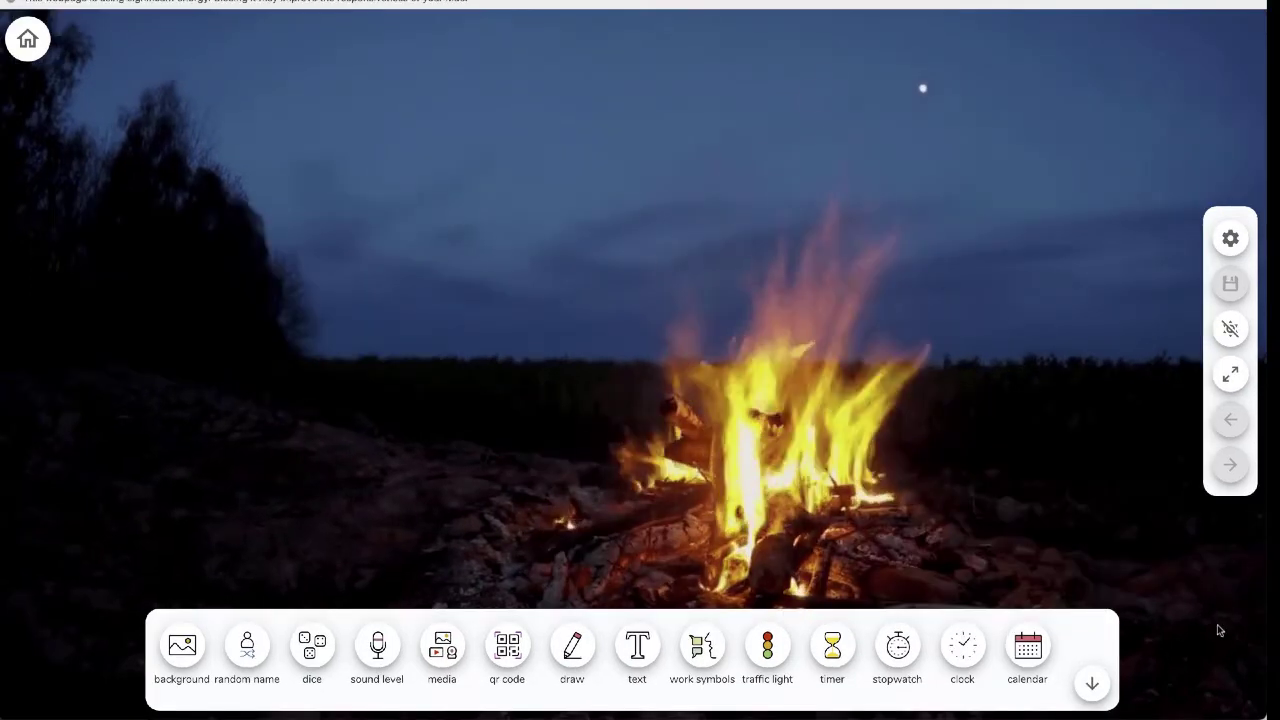
Add dice set to one die, load a YouTube video, and pick a random name
click(312, 645)
click(360, 340)
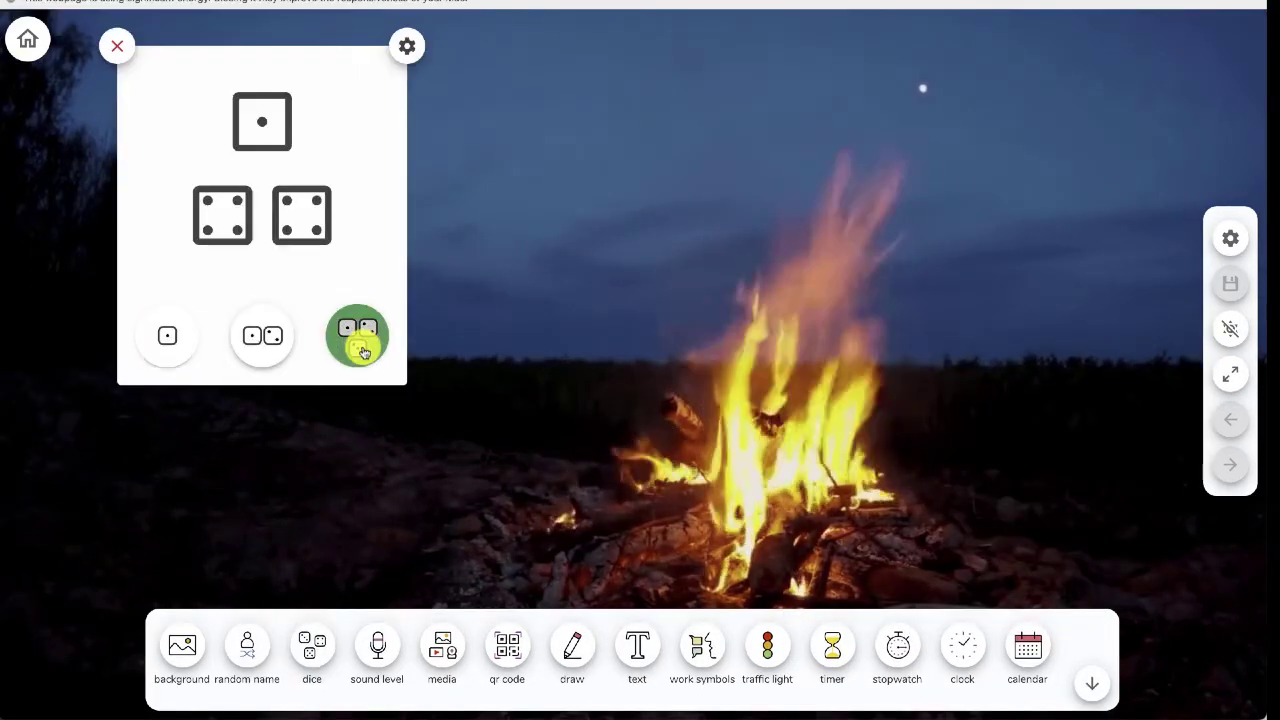
click(260, 336)
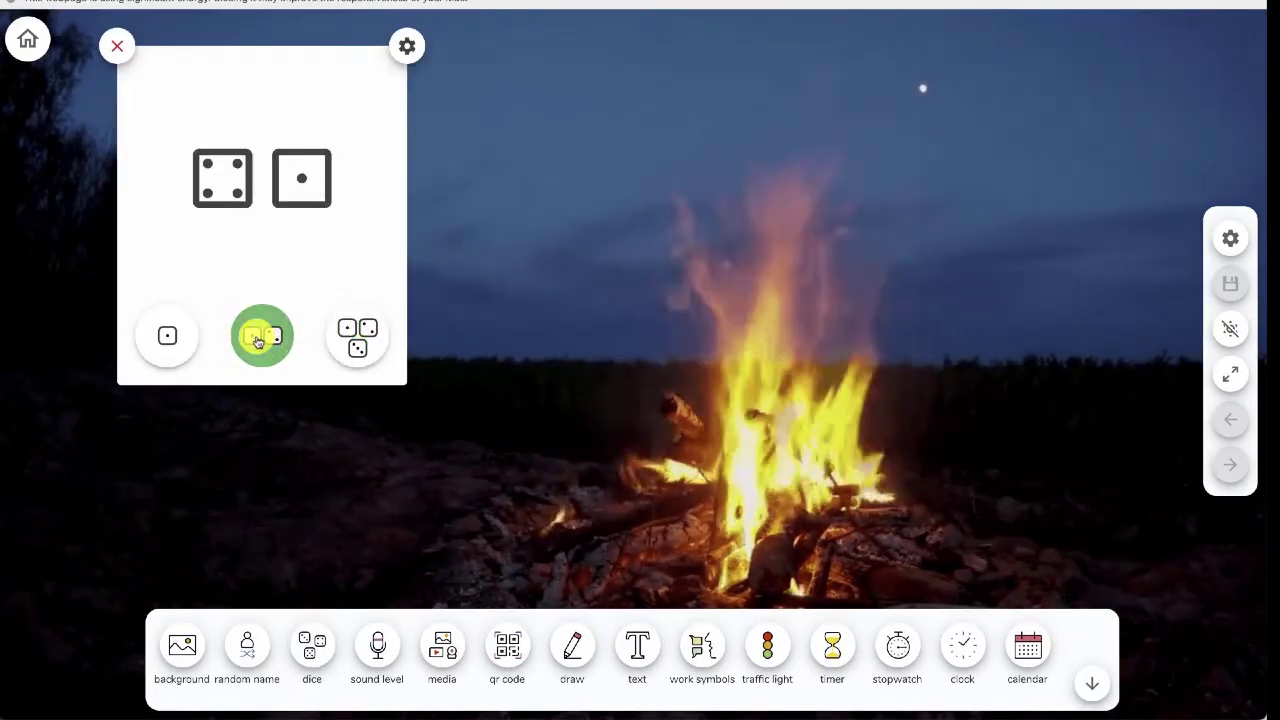
click(168, 337)
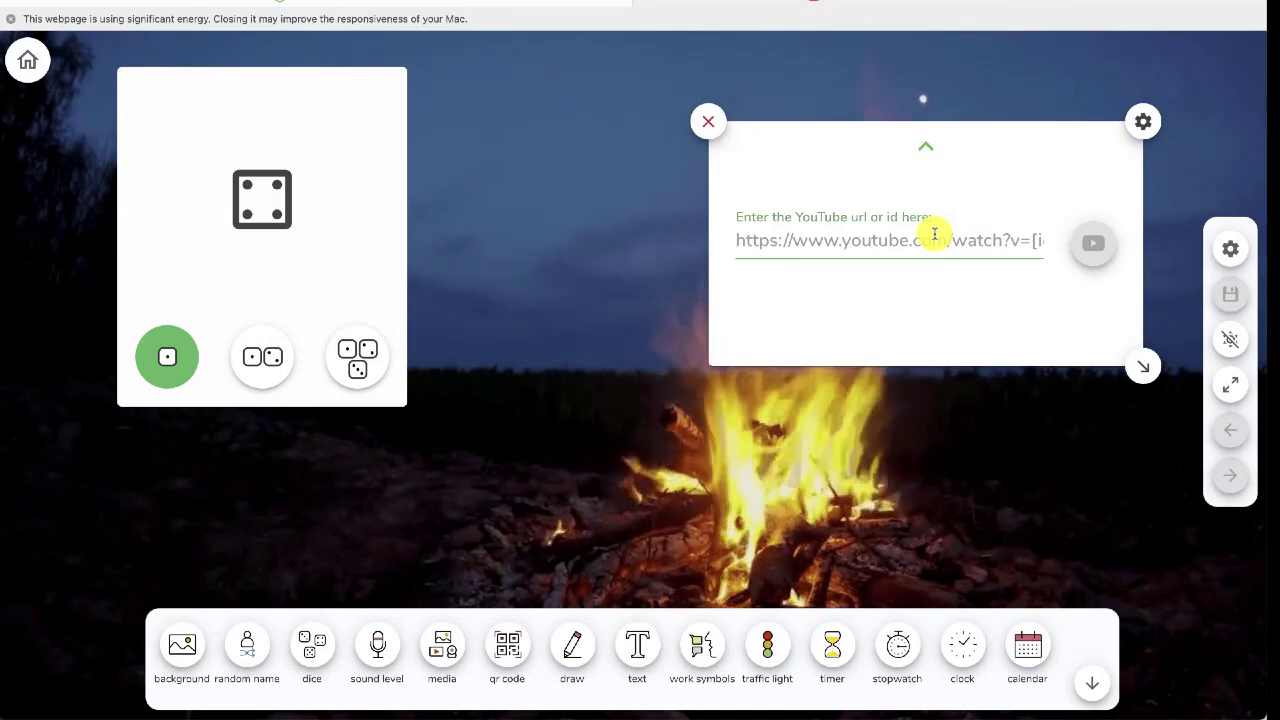
key(Return)
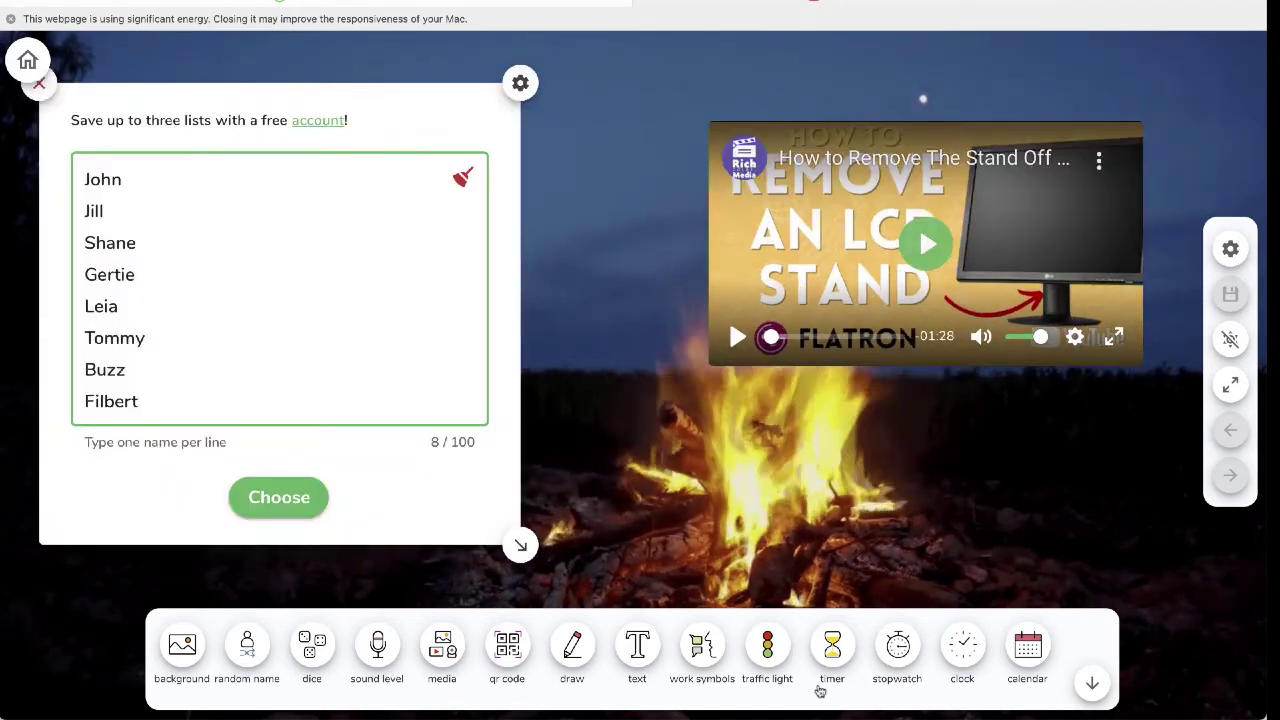
click(279, 497)
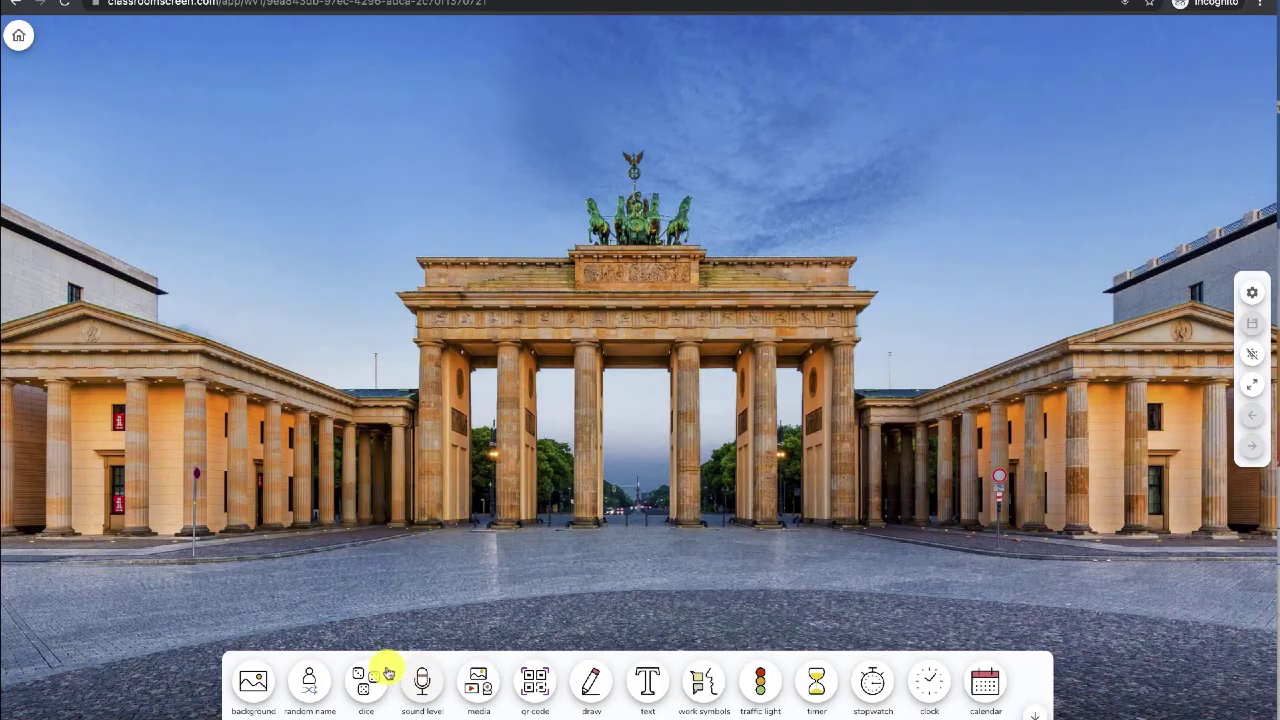
Add dice, traffic light, timer and QR code, then remove the QR code, dice and traffic light
click(366, 680)
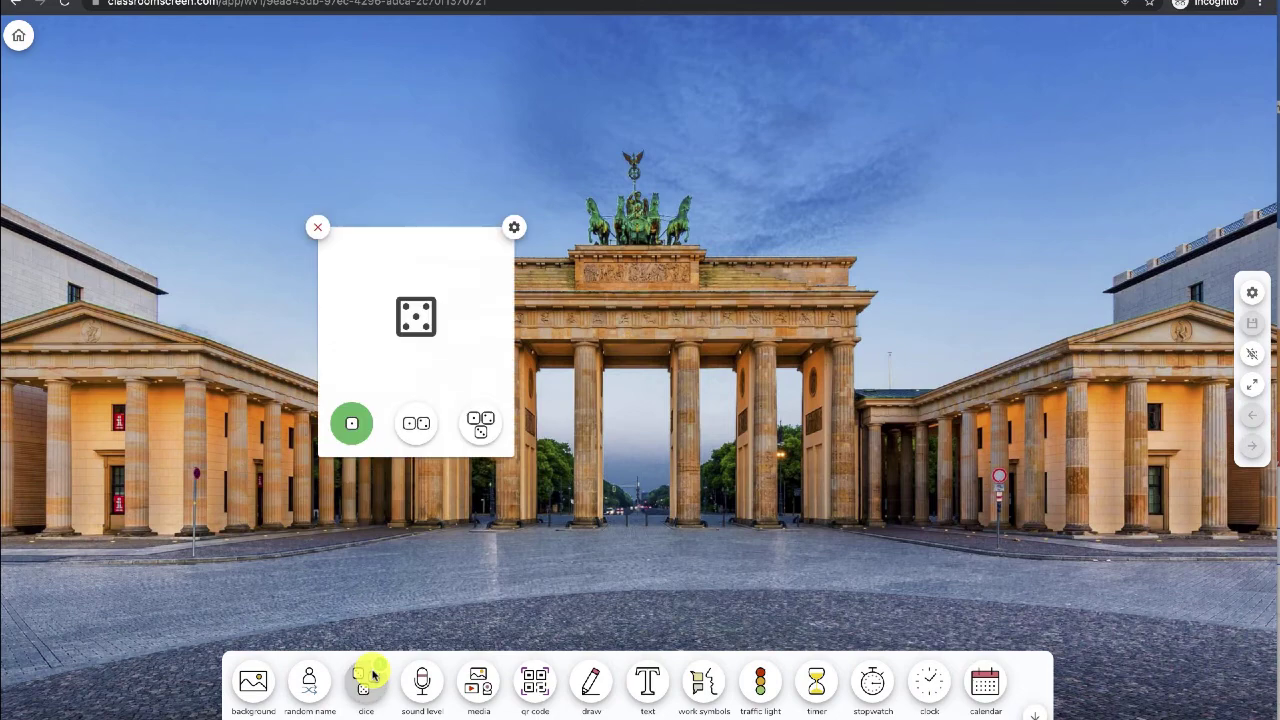
click(755, 680)
click(816, 680)
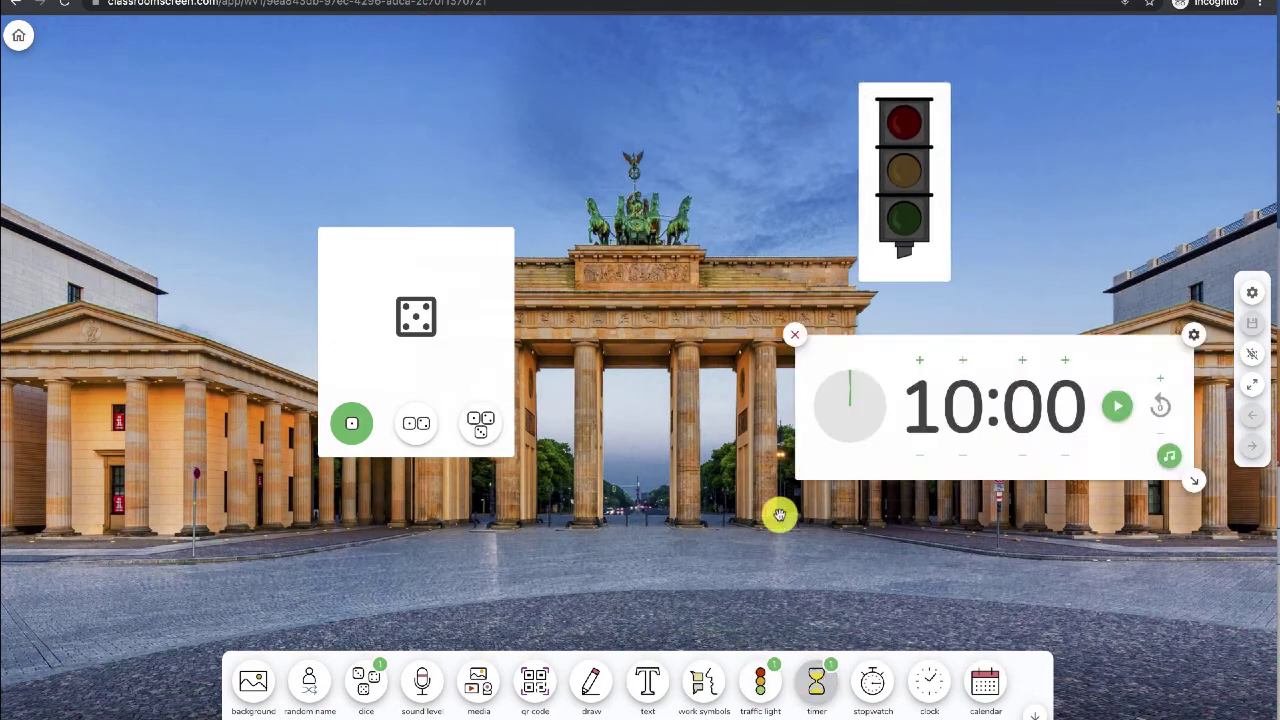
click(535, 680)
click(572, 60)
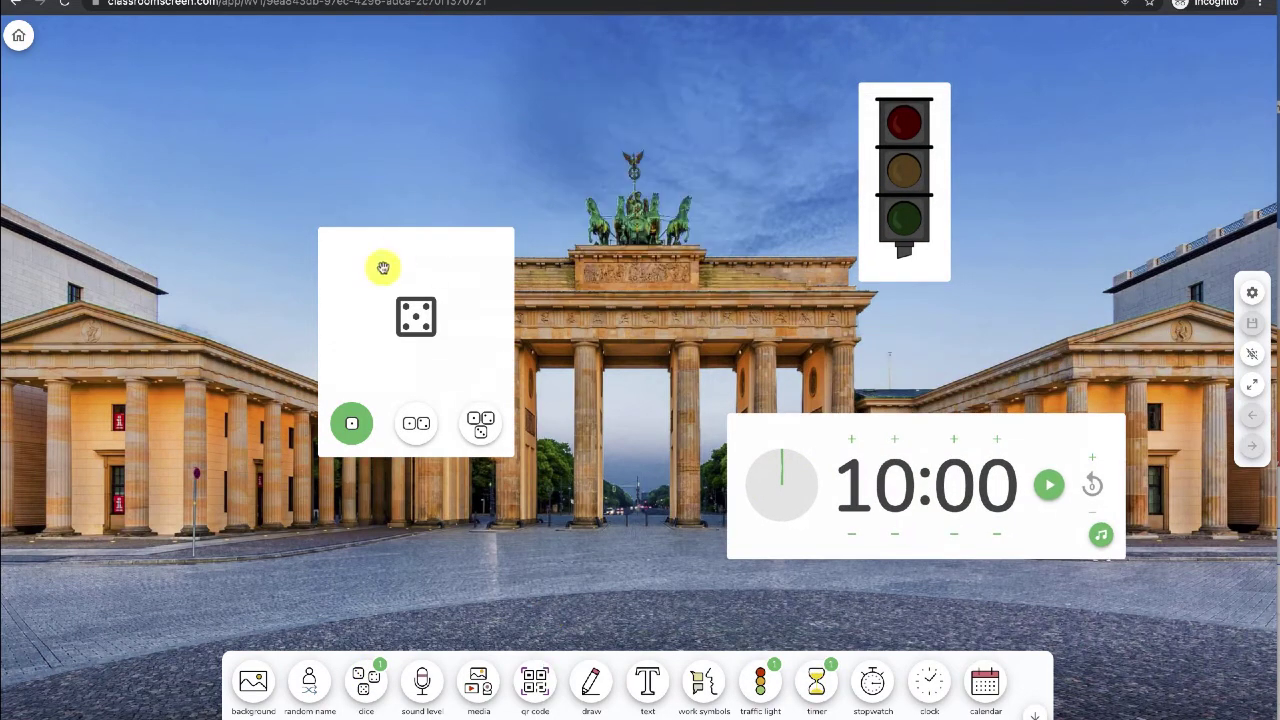
click(318, 229)
click(860, 86)
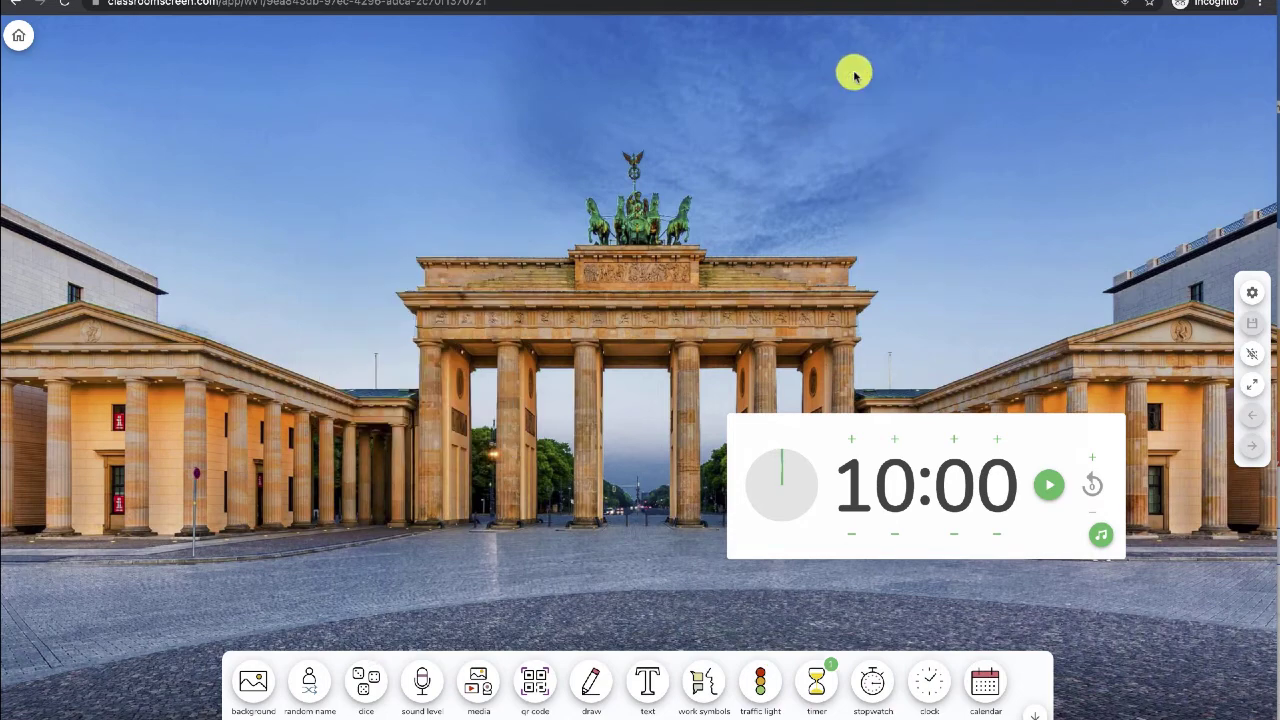
Re-add the QR code further right and lower, set the ask-neighbor work symbol, and go to My screens
click(536, 680)
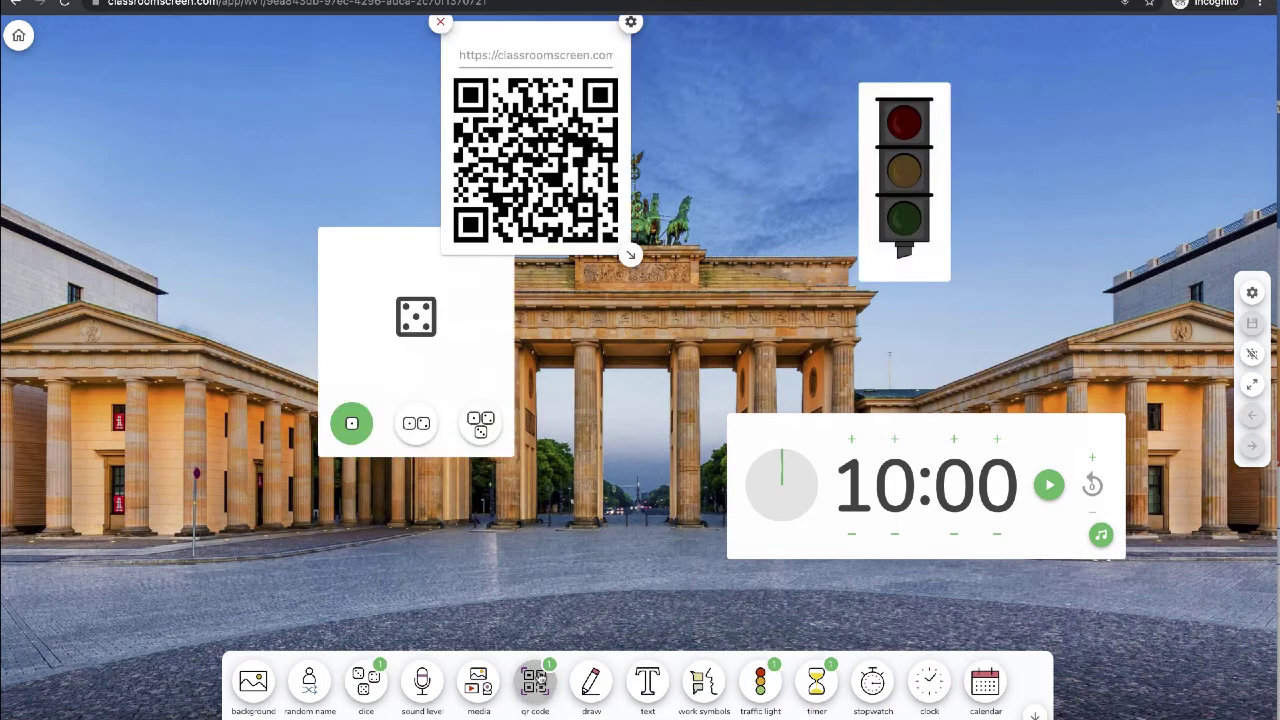
drag(512, 34, 634, 69)
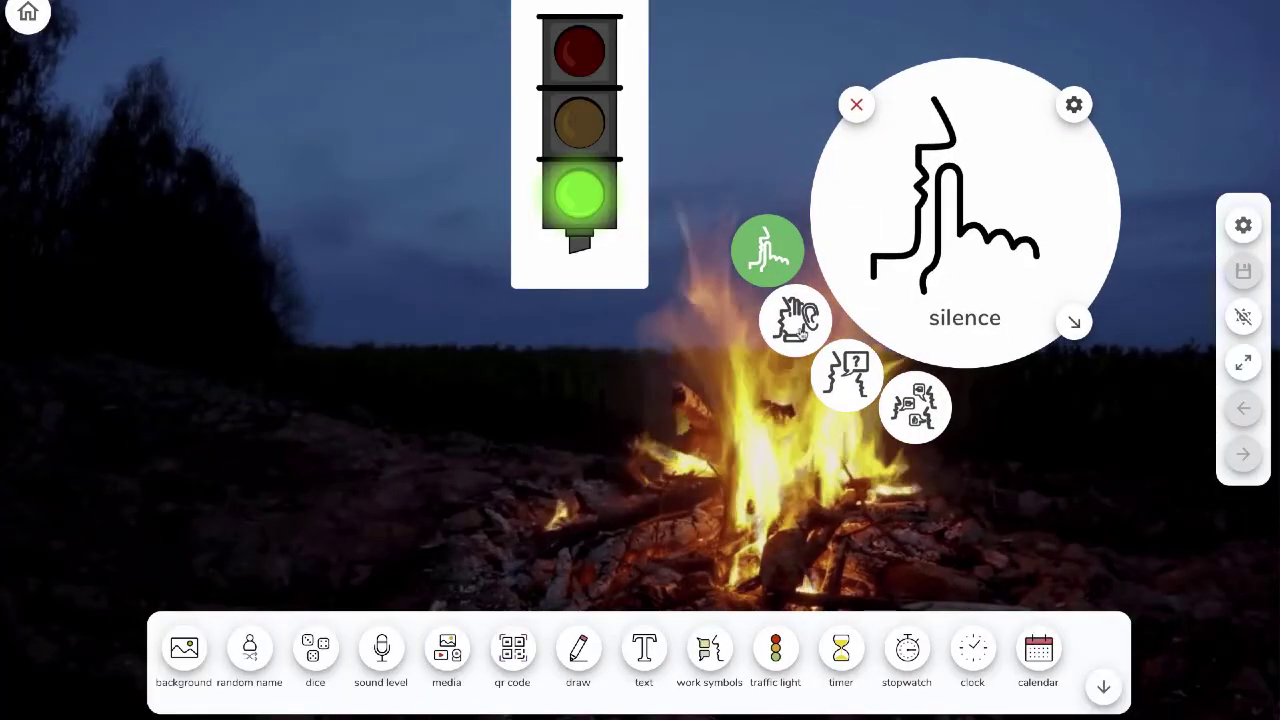
click(798, 322)
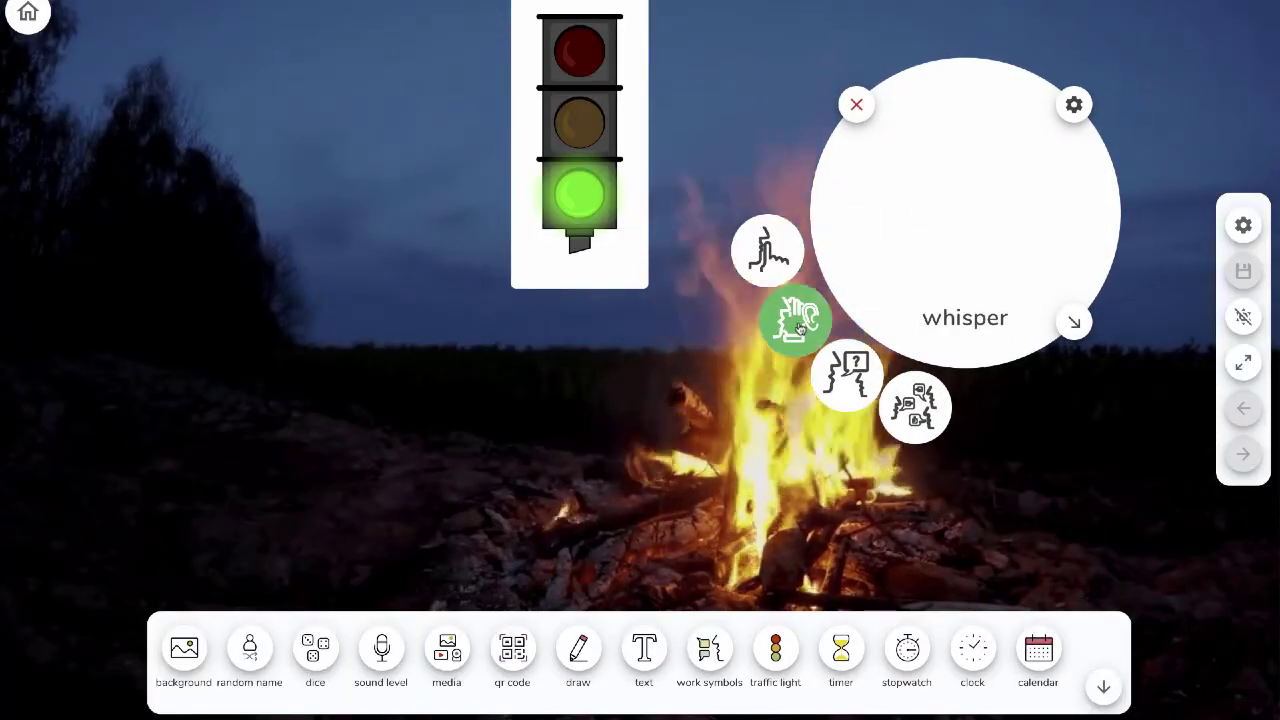
click(847, 372)
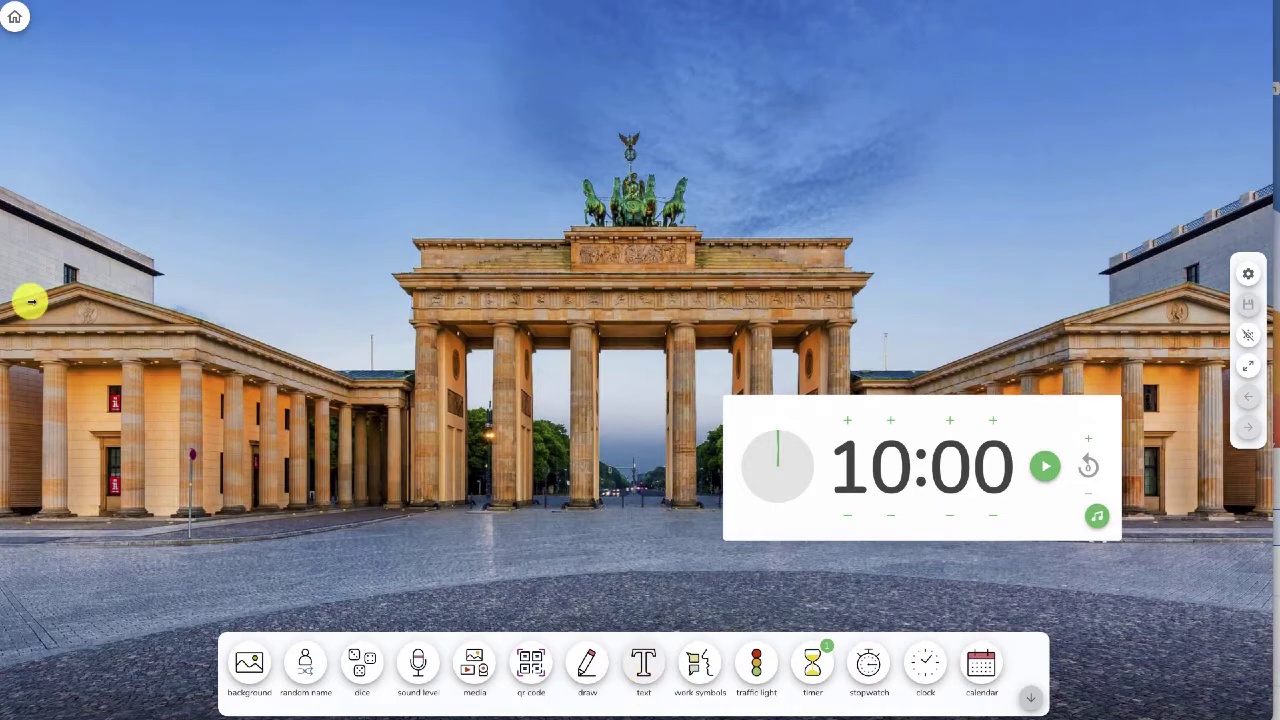
click(15, 27)
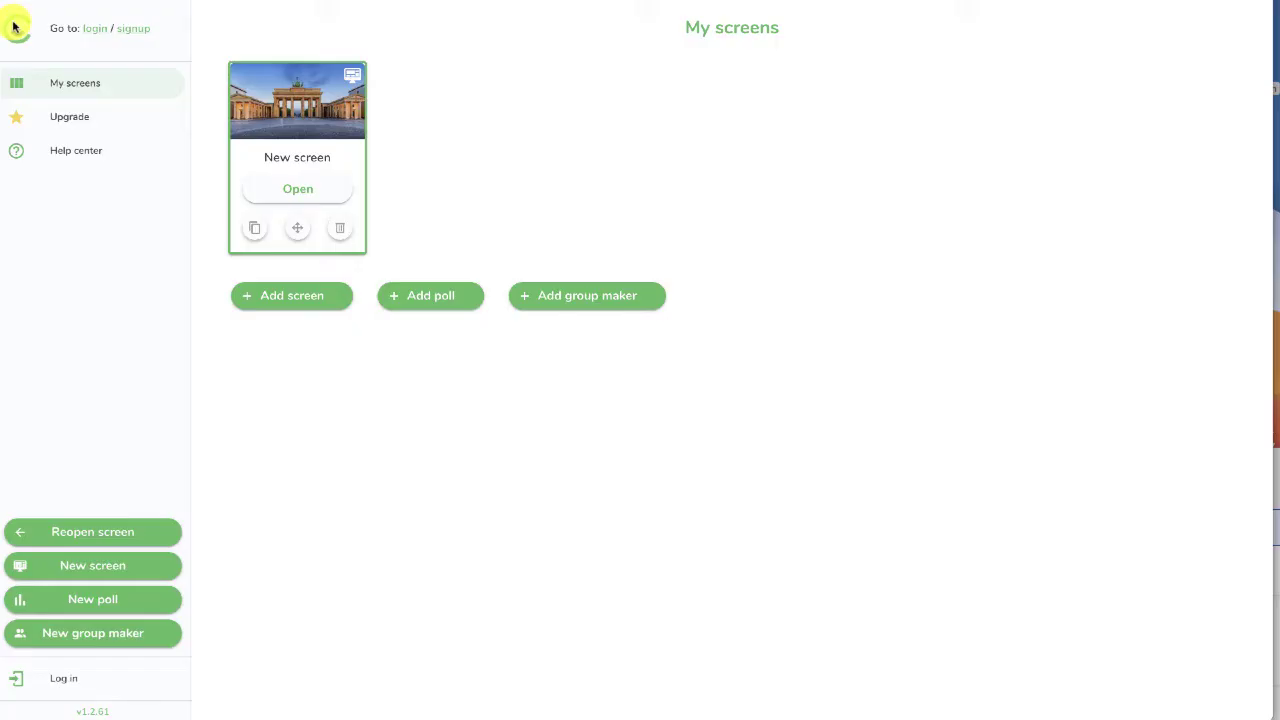
Create a smiley-answer poll and cast votes for the happiest and the sad orange smiley
click(80, 598)
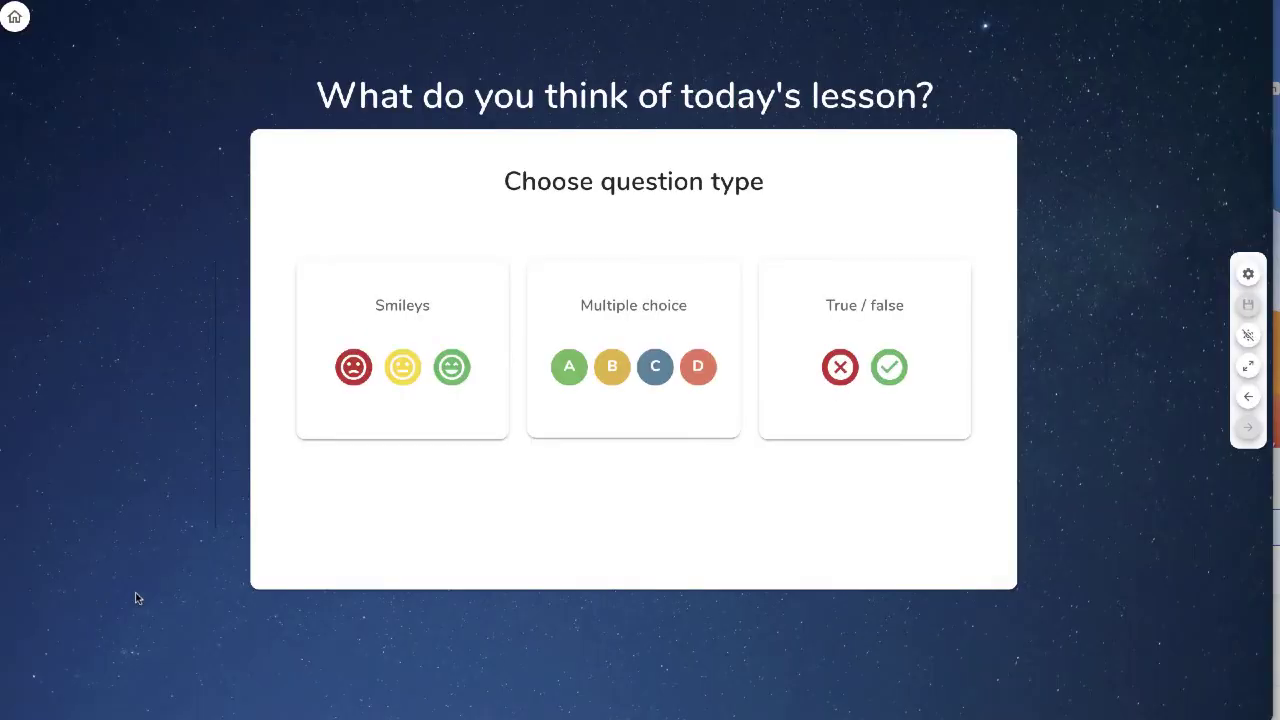
click(443, 400)
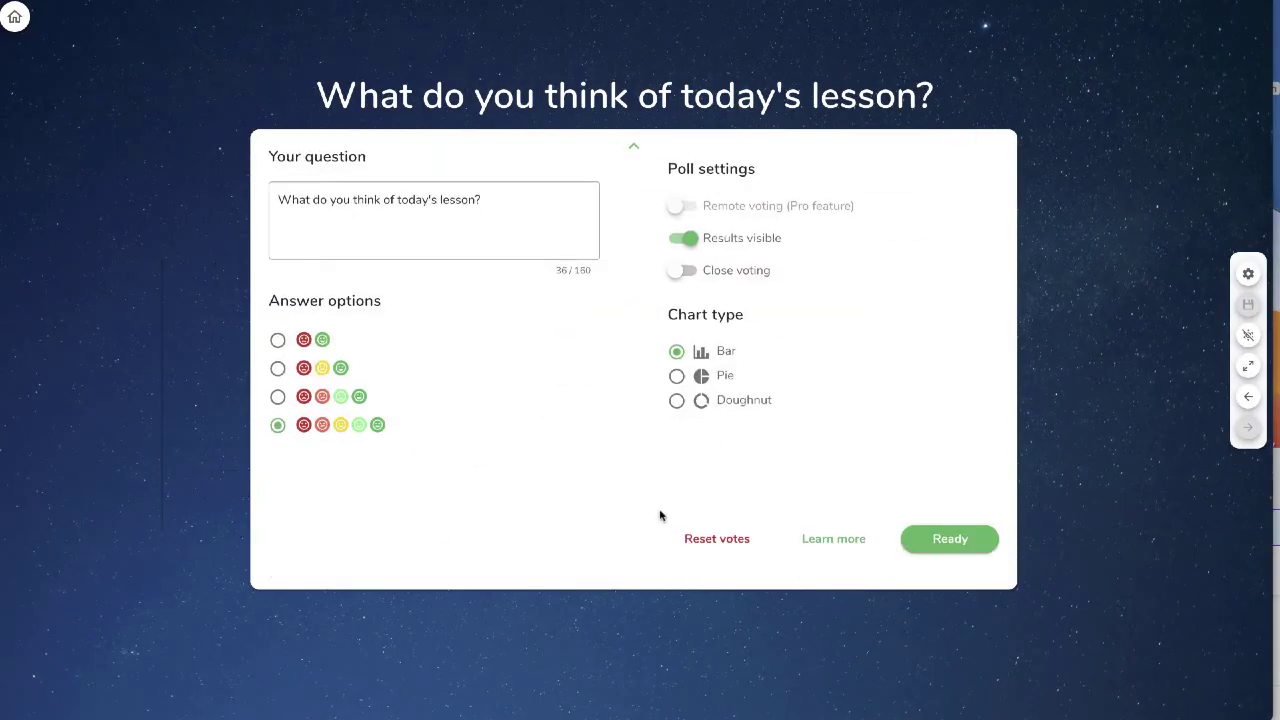
click(937, 541)
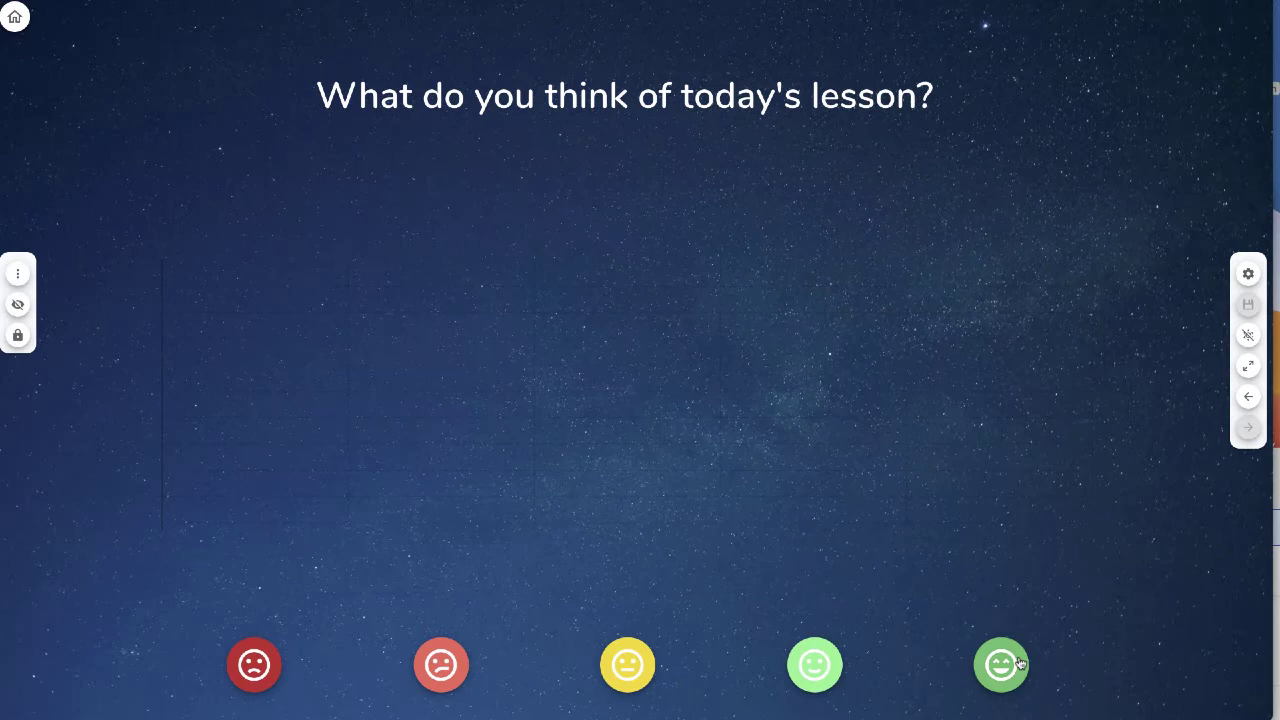
click(1017, 663)
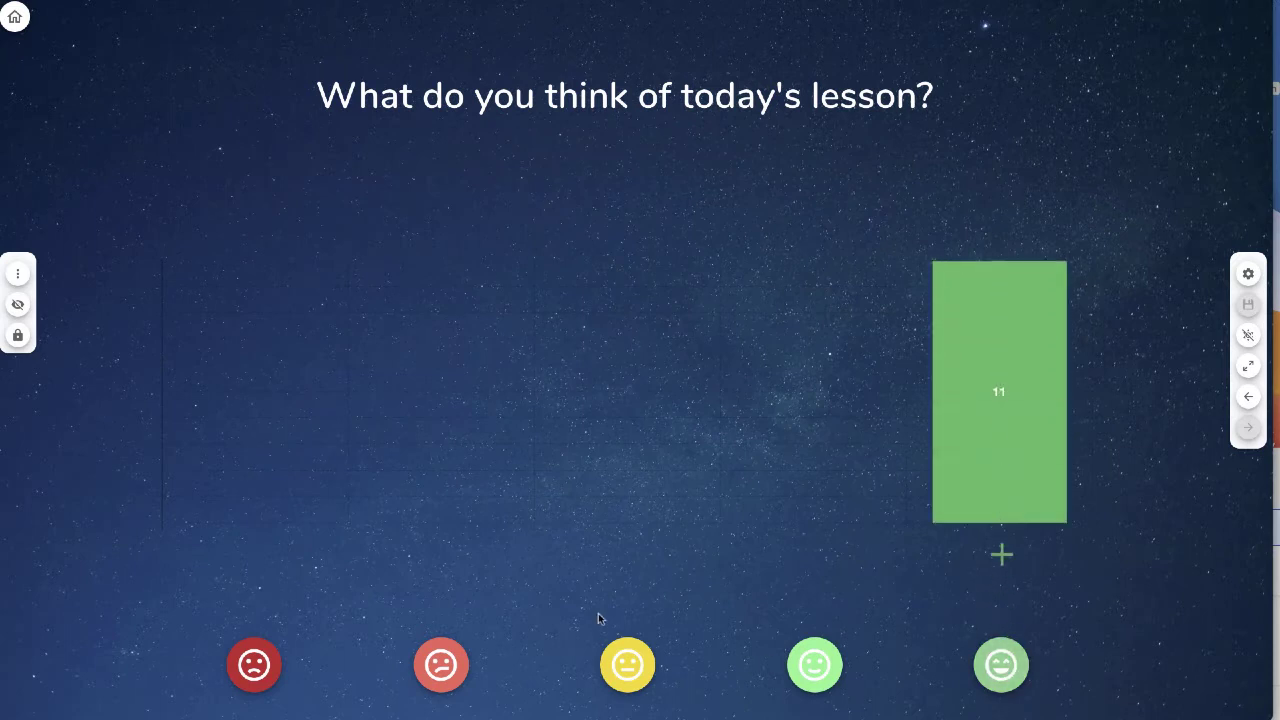
click(412, 661)
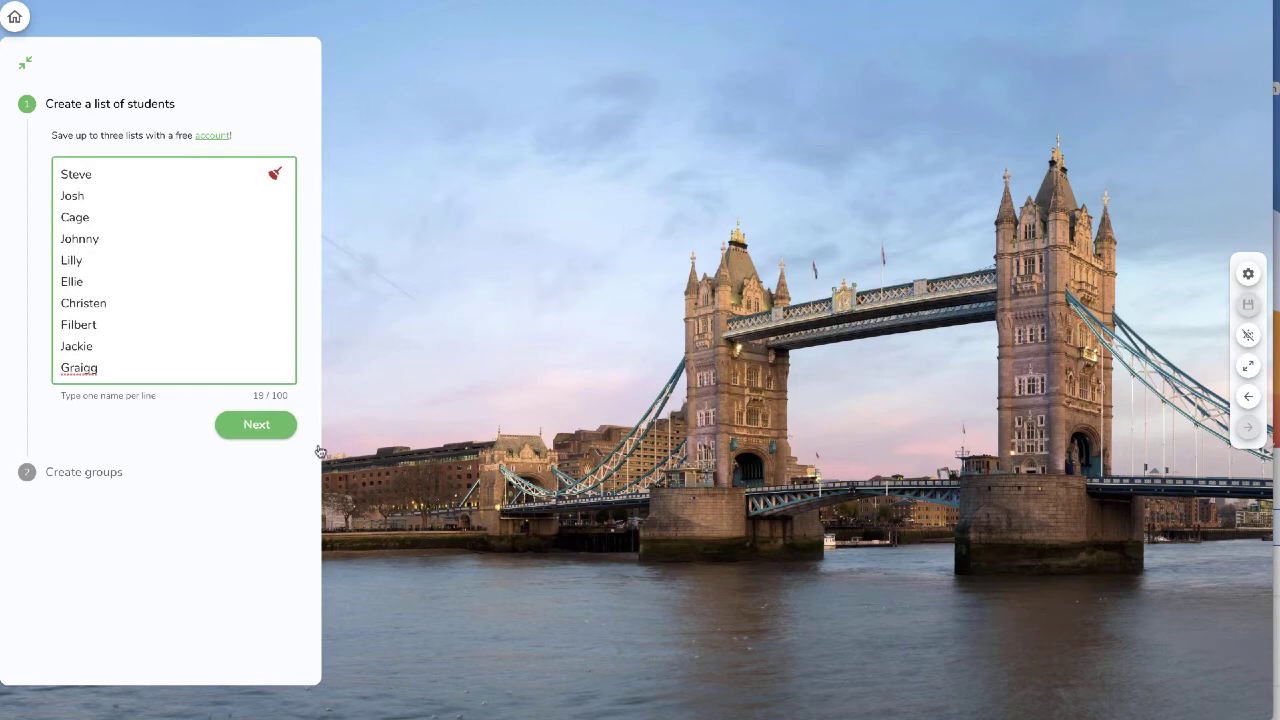
Split students into groups A, B and C, add a 10:00 timer near the top centre, then return home
click(267, 425)
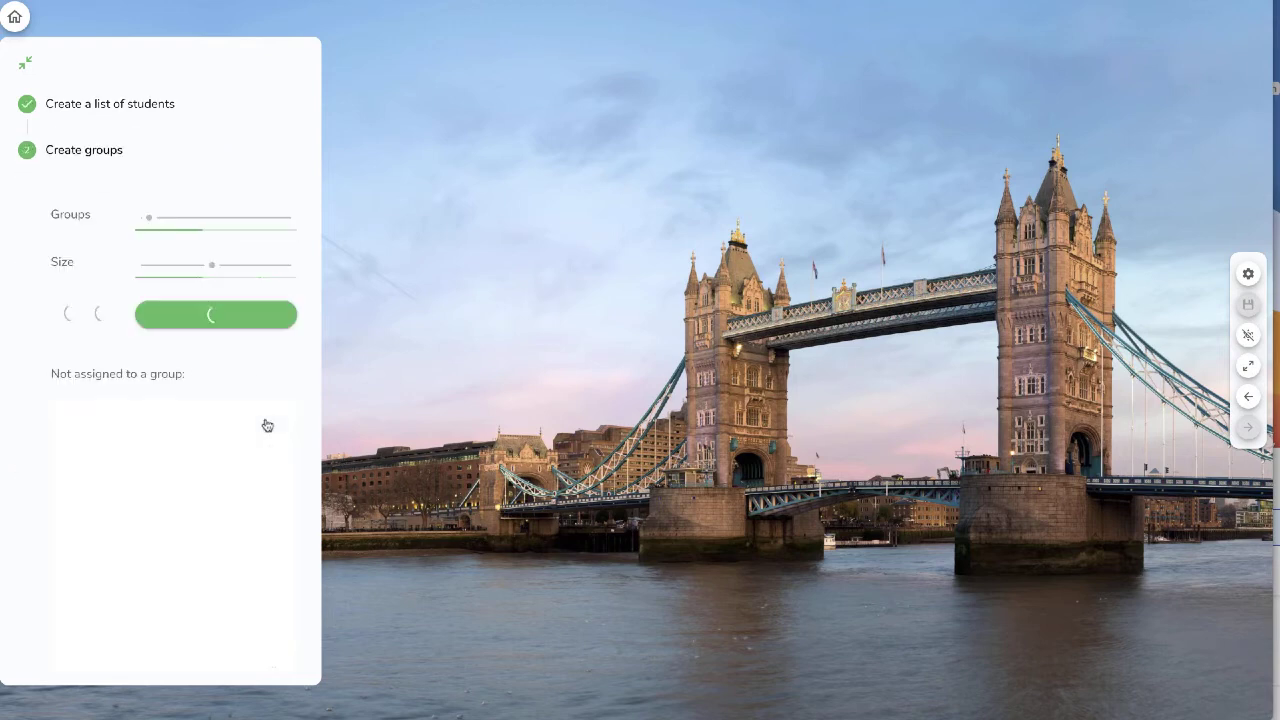
click(205, 326)
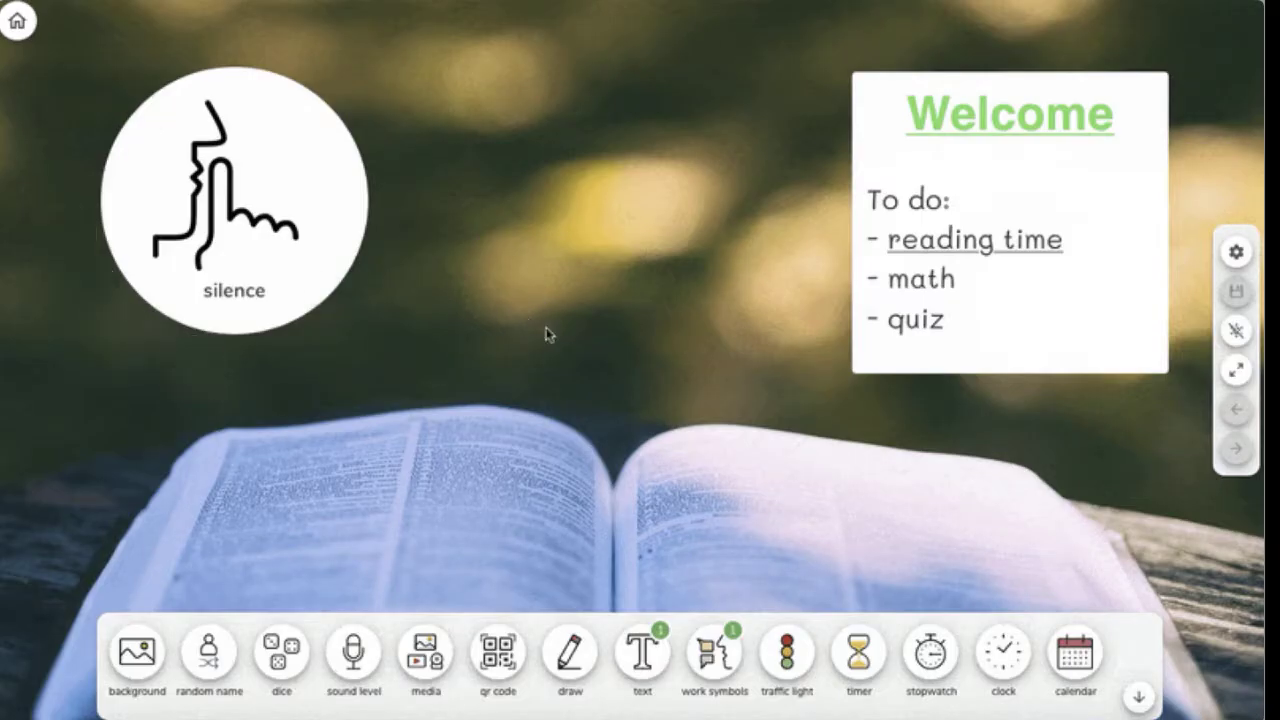
click(862, 656)
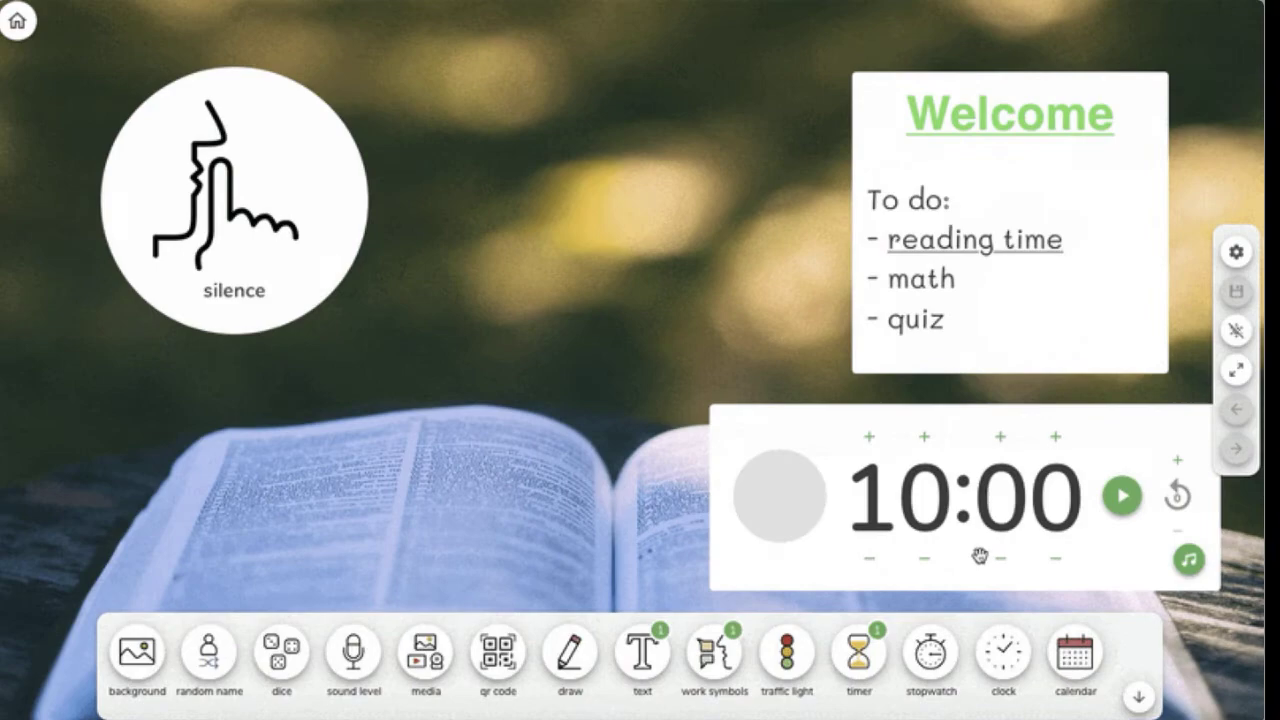
drag(980, 556, 706, 262)
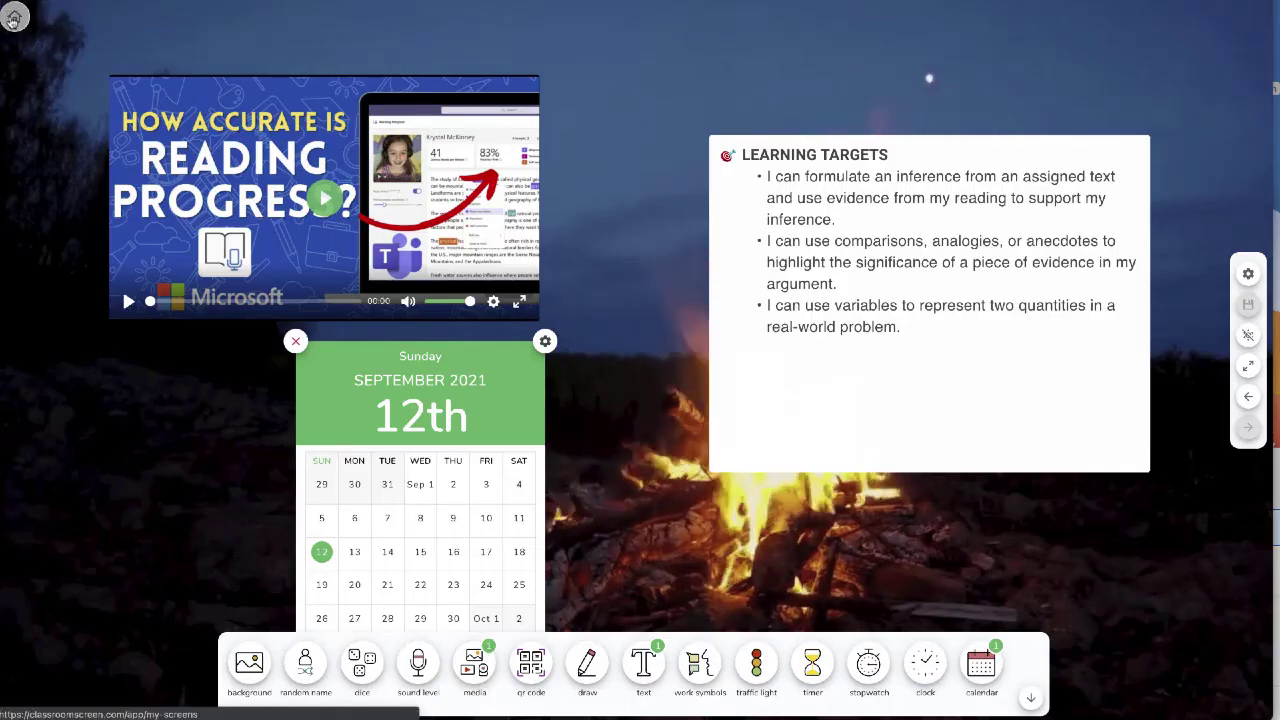
click(14, 18)
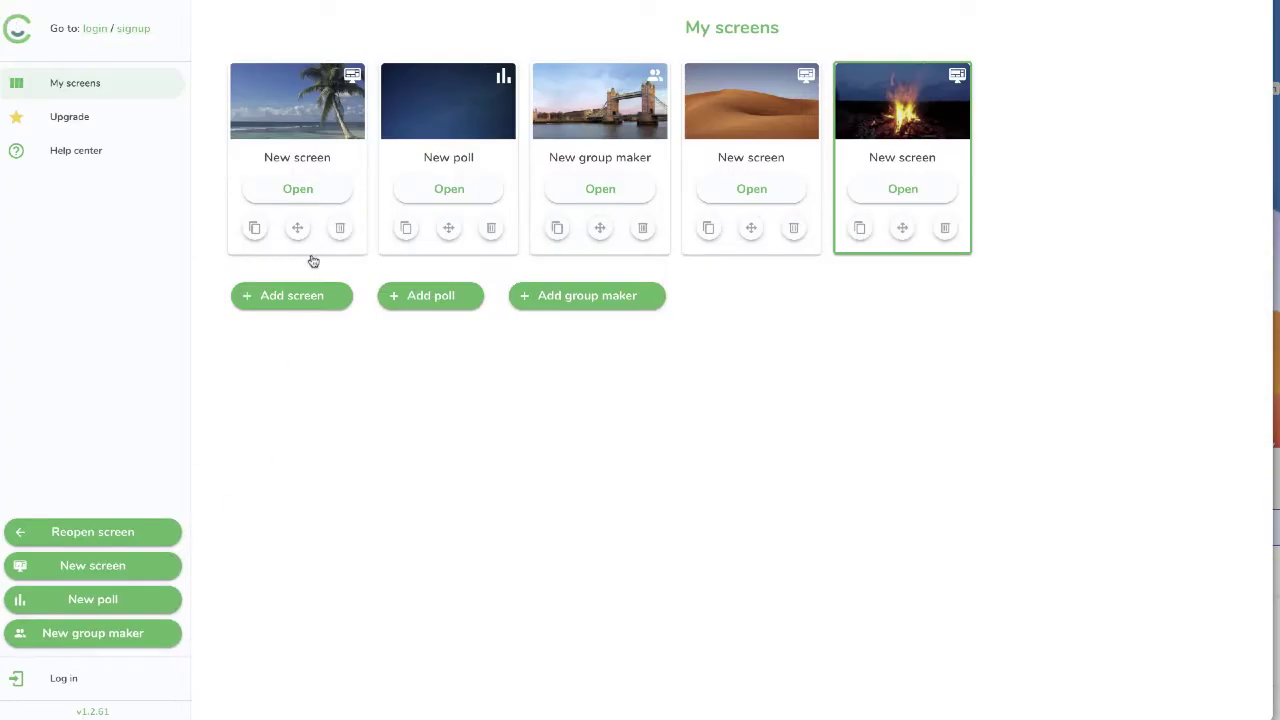
click(311, 192)
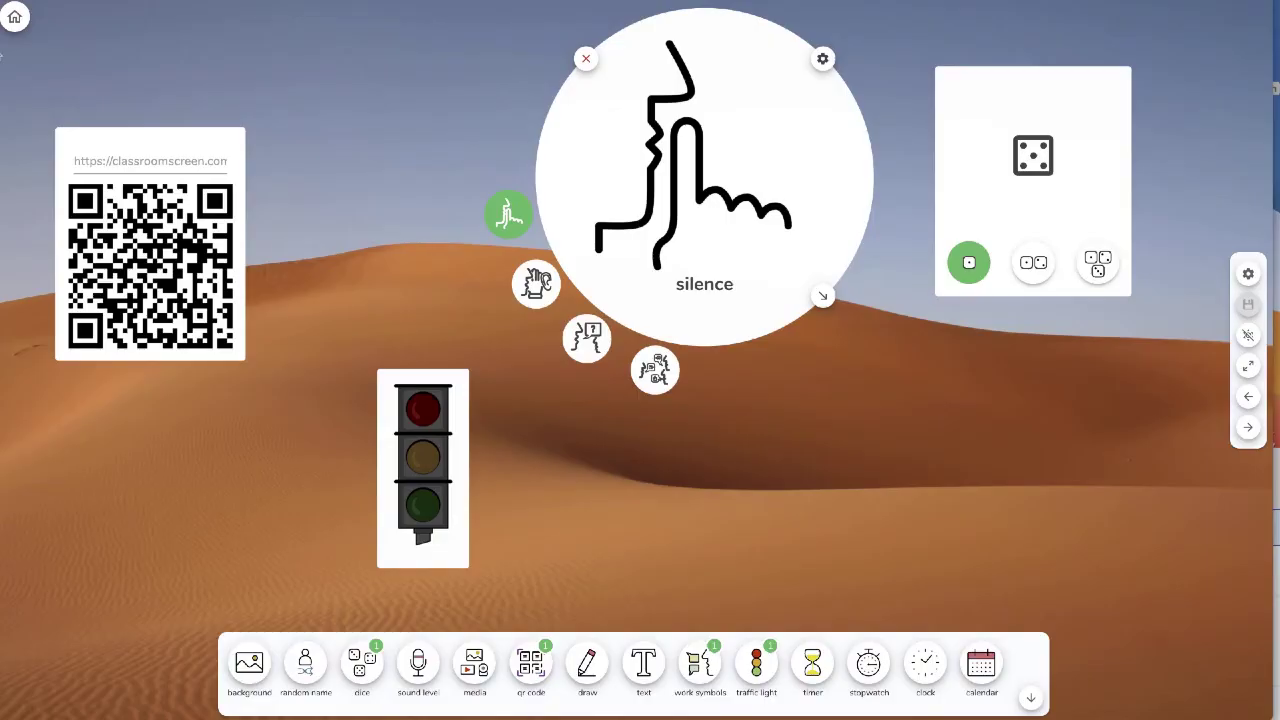
click(15, 18)
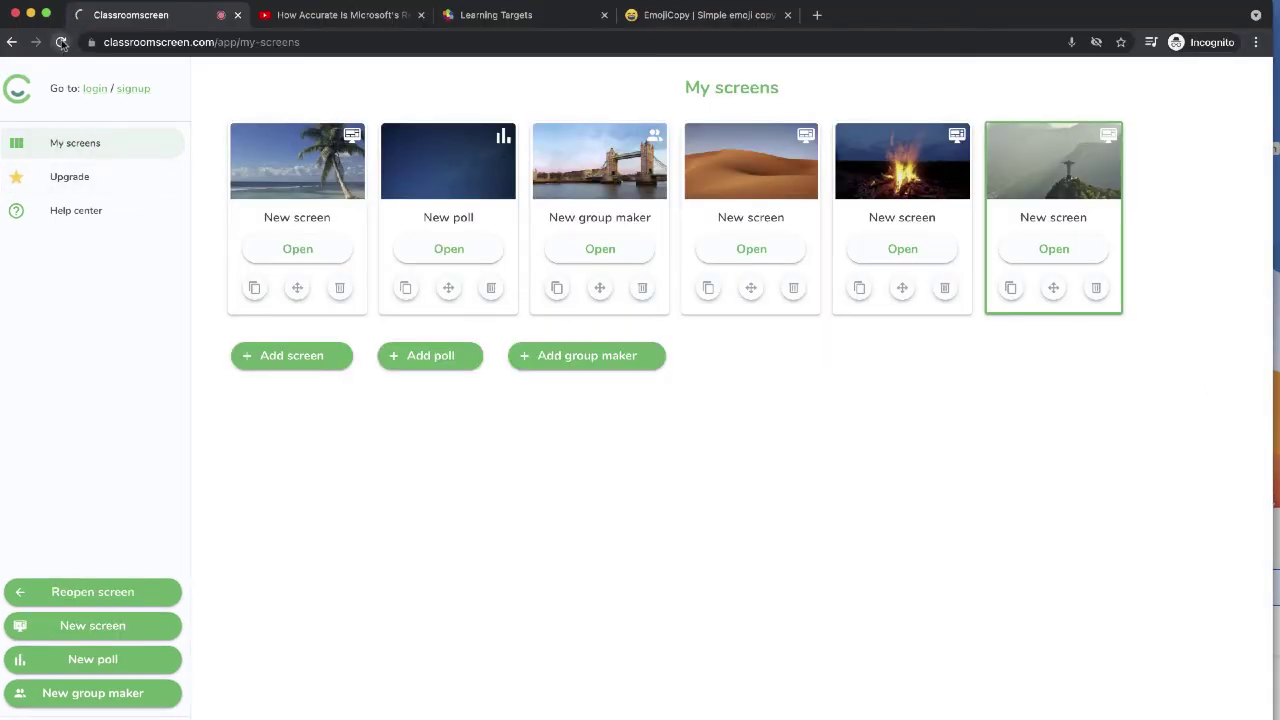
click(61, 42)
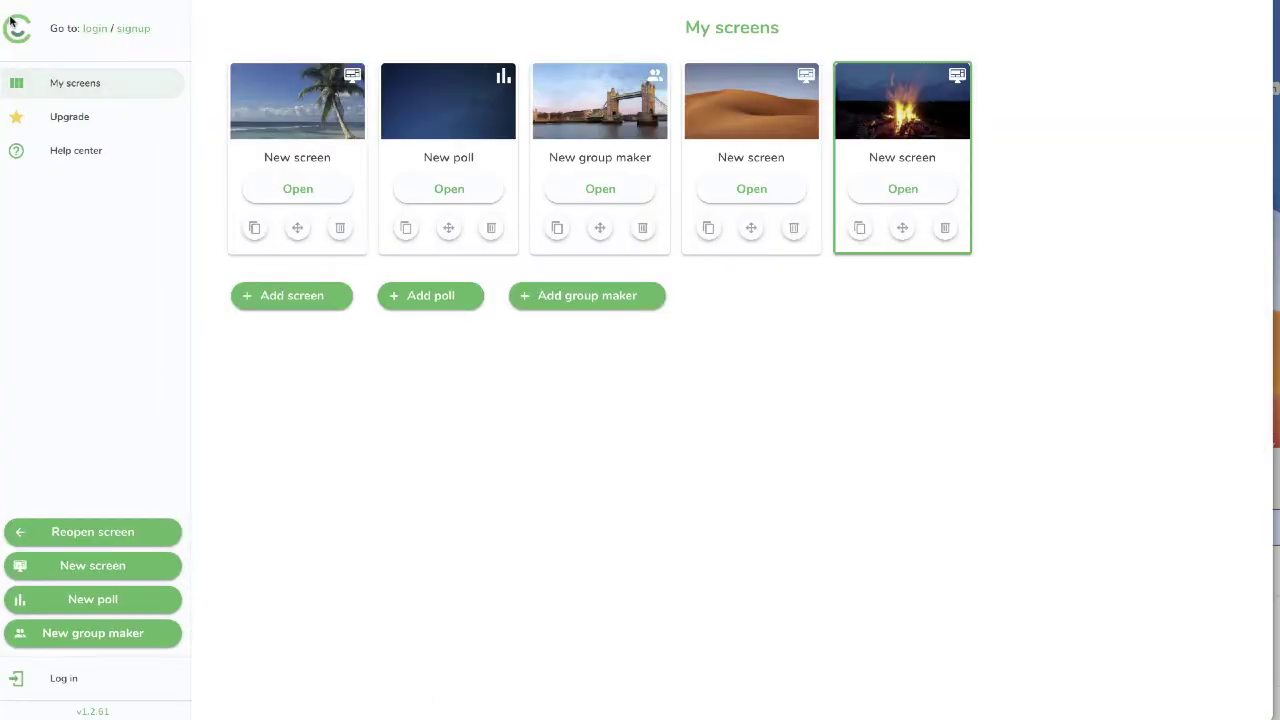
Open the palm-beach board, then the desert board, step to the lesson poll and add a happiest-smiley vote
click(310, 196)
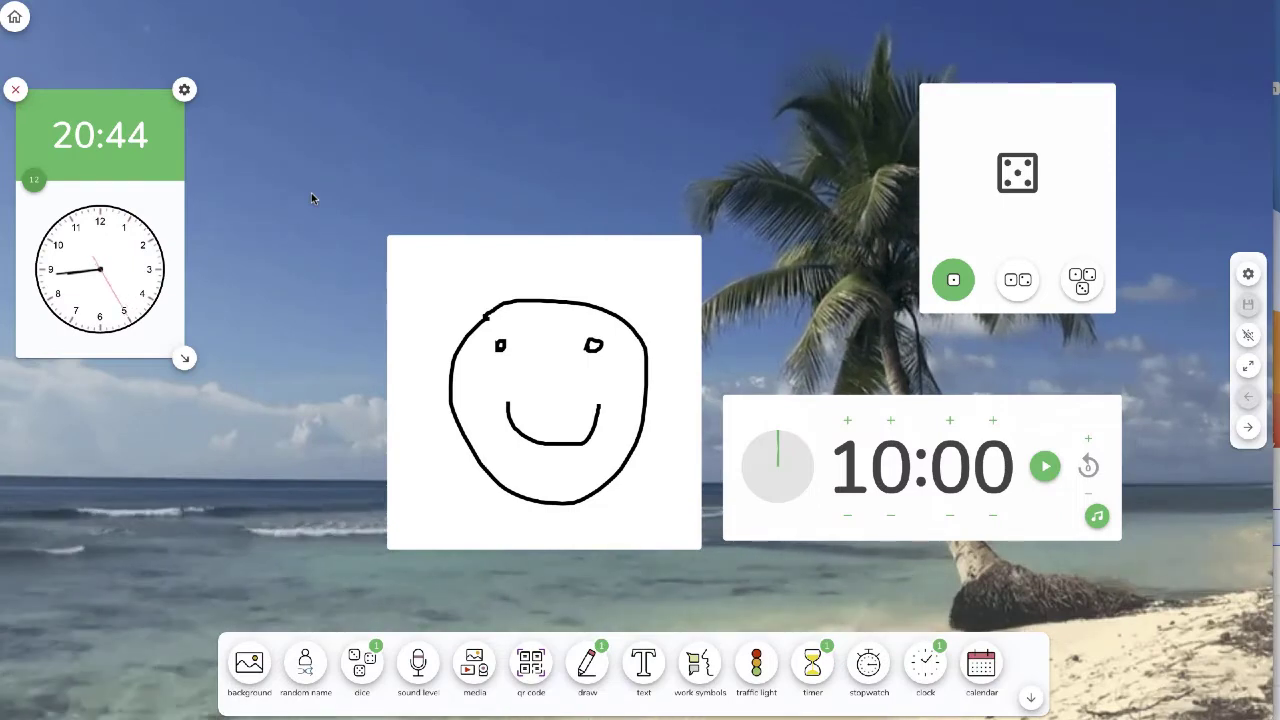
click(15, 17)
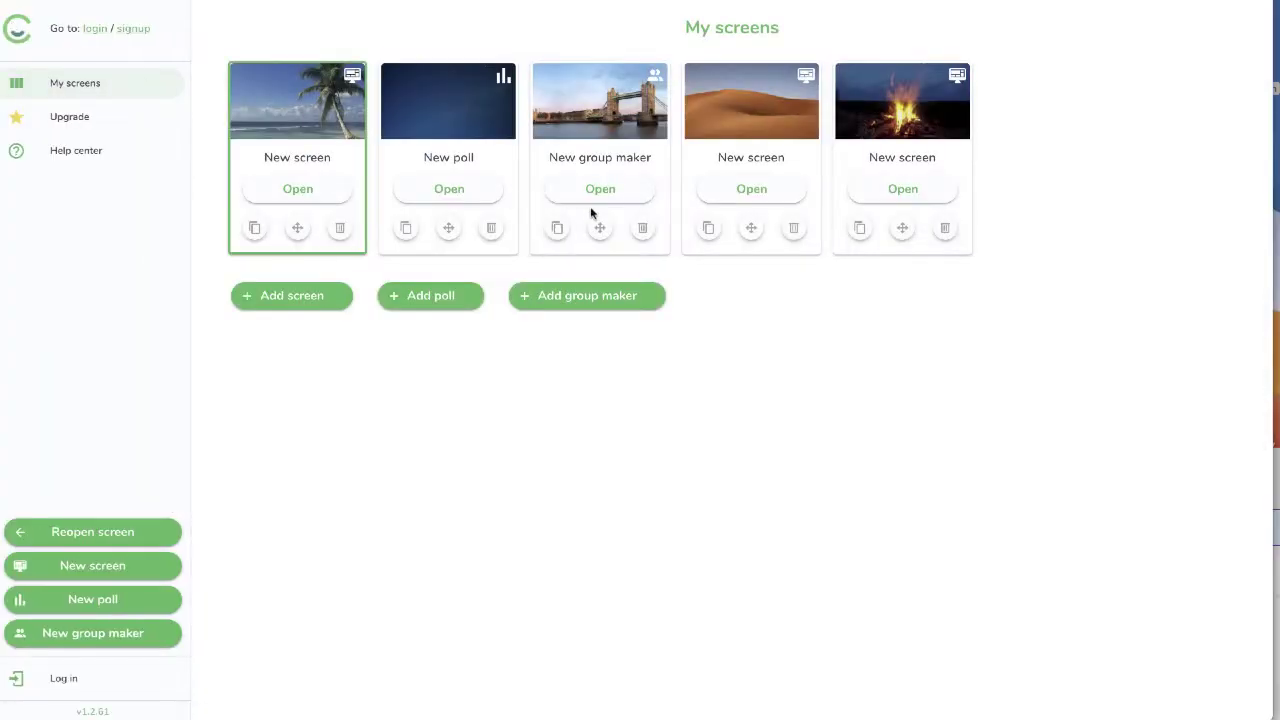
click(752, 189)
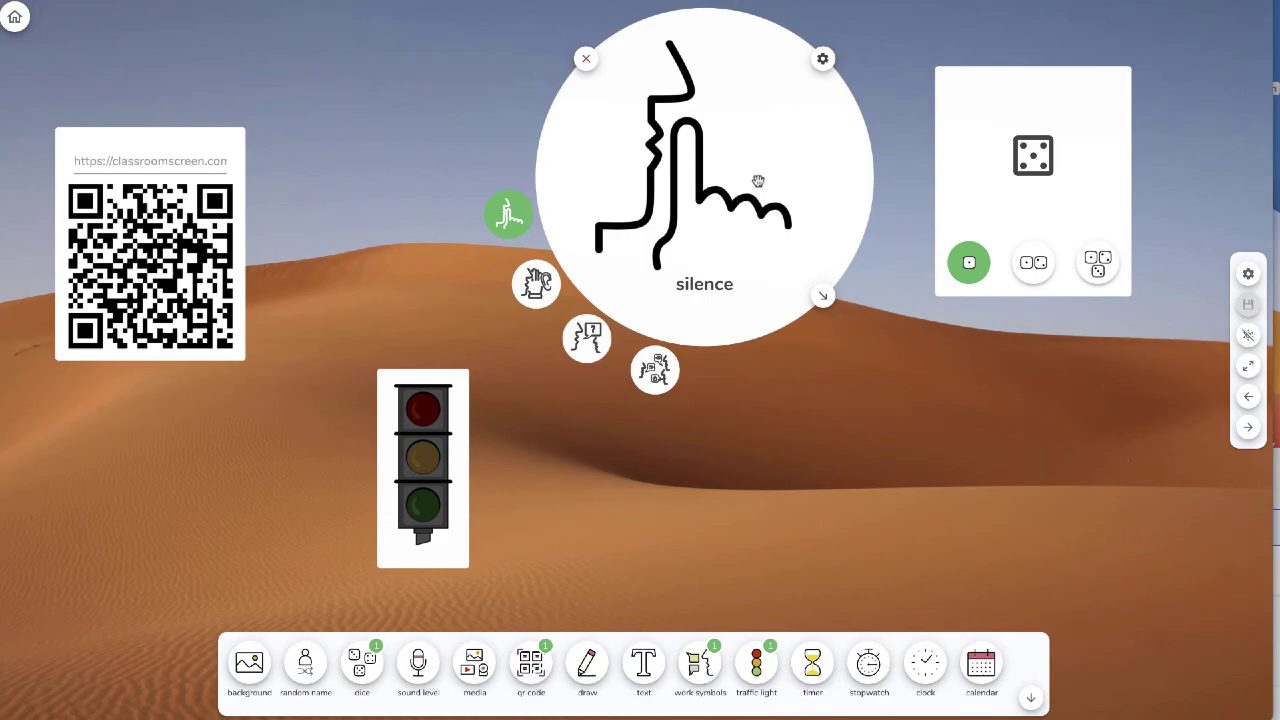
click(1012, 662)
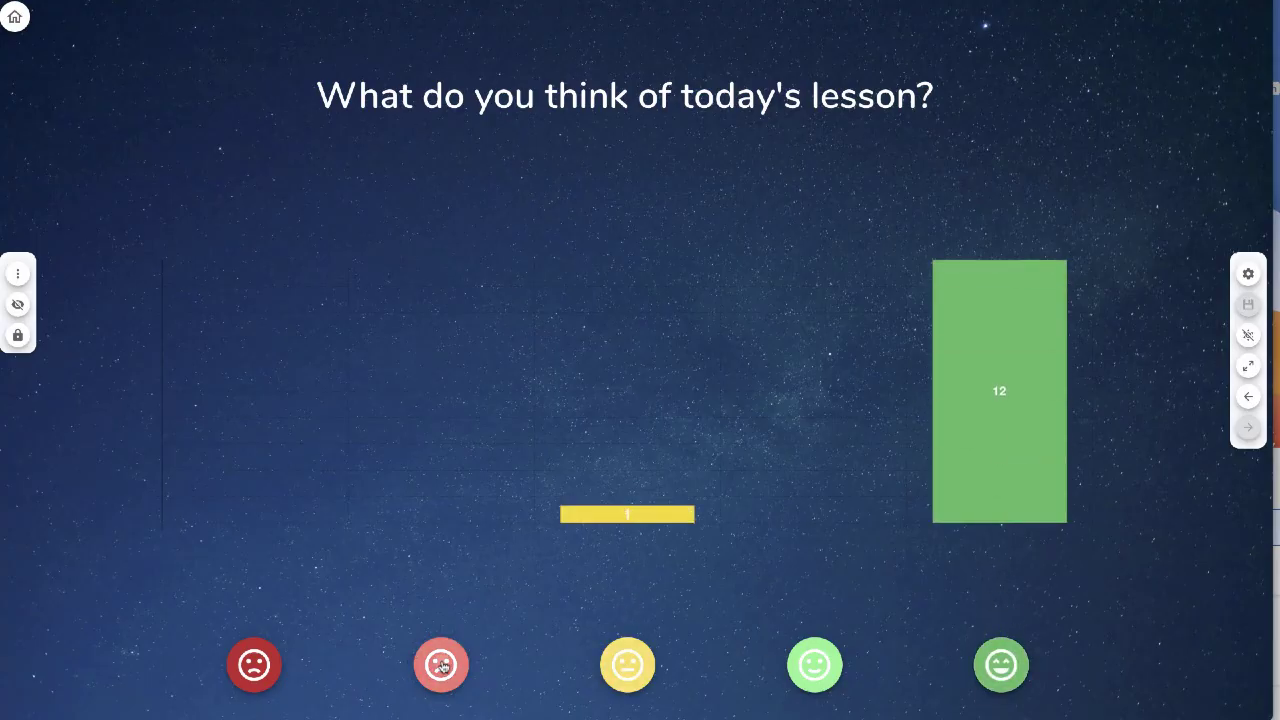
click(997, 680)
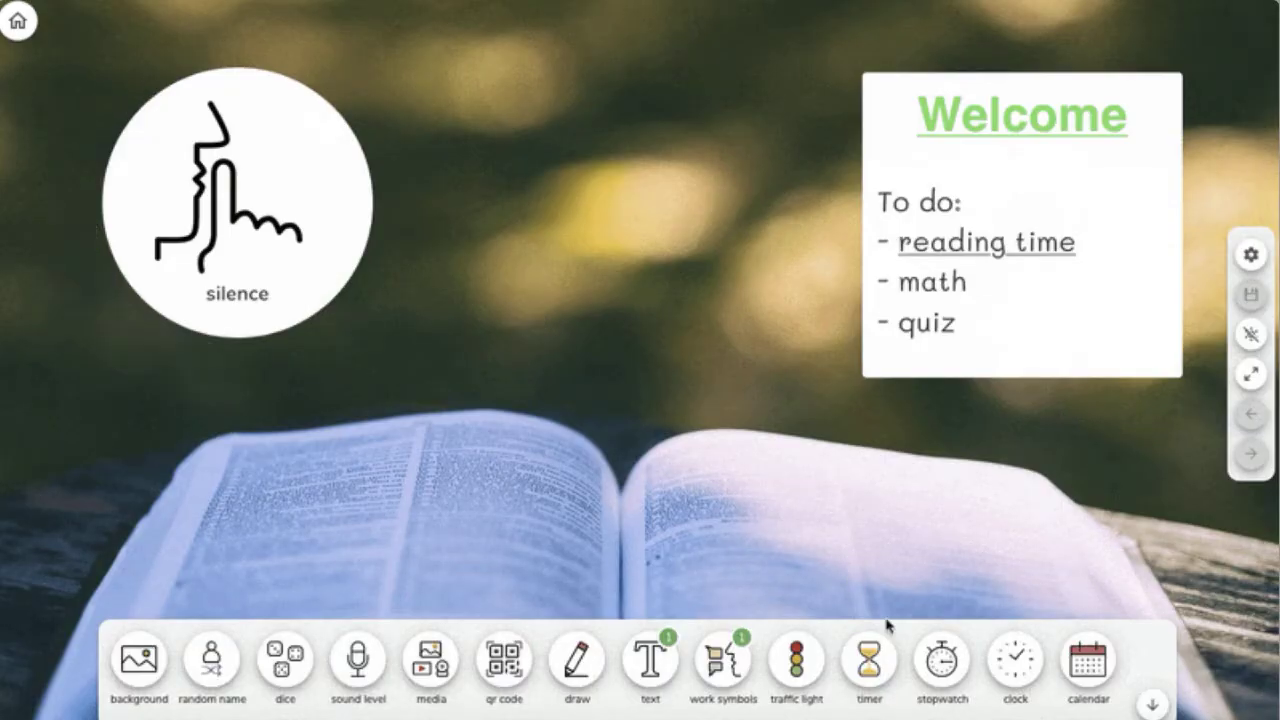